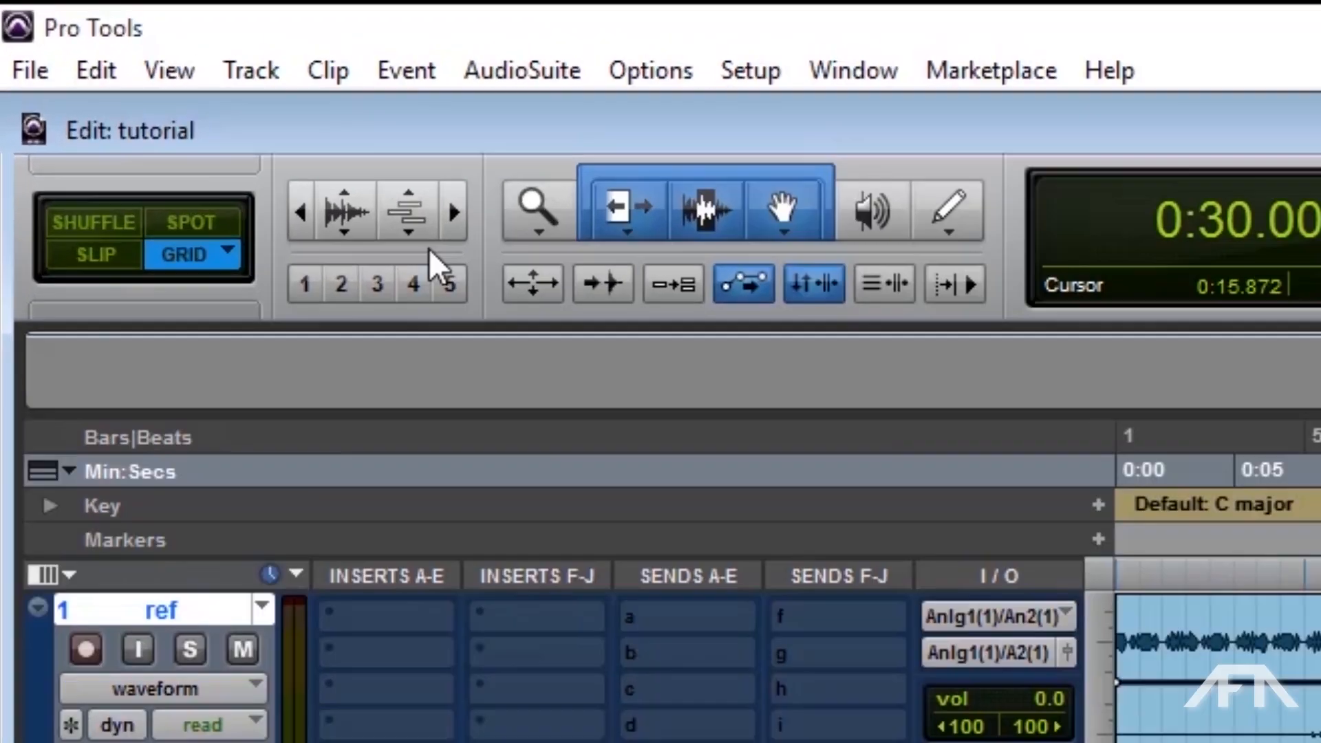
left_click(272, 69)
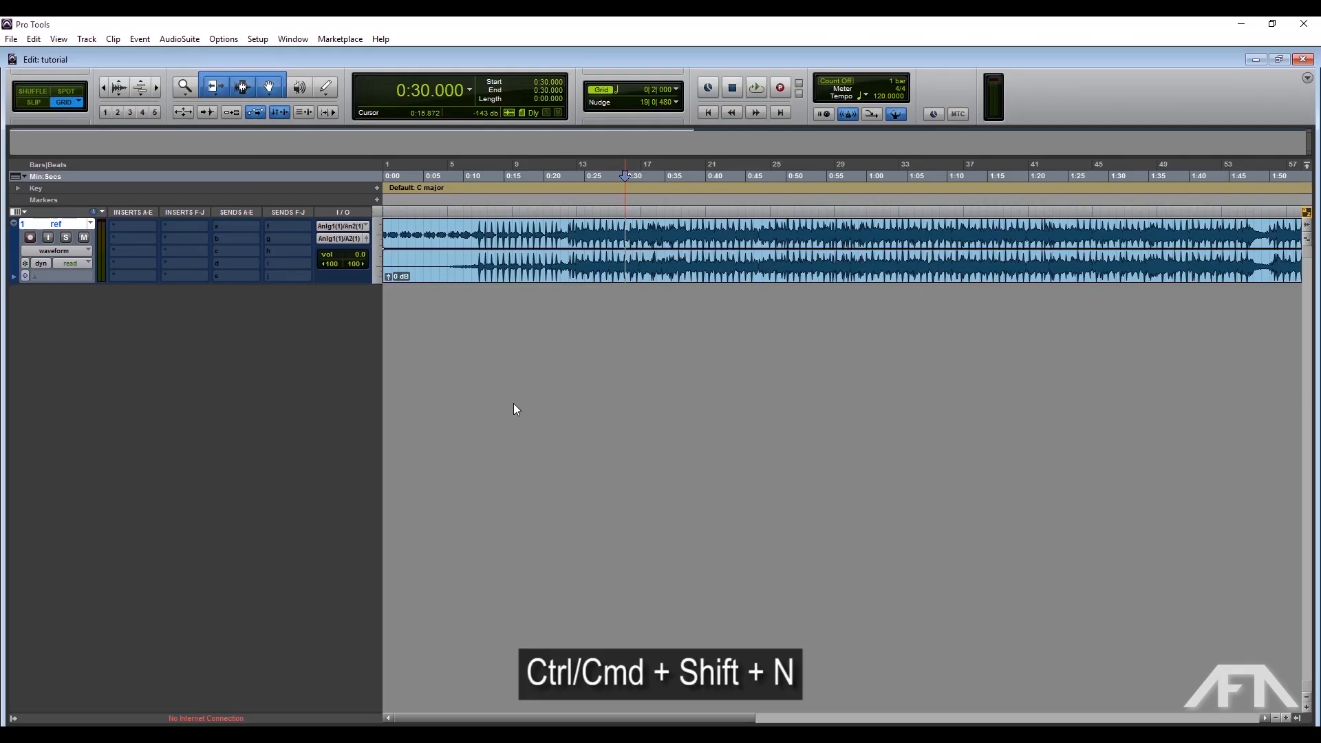
key("ctrl+shift+n")
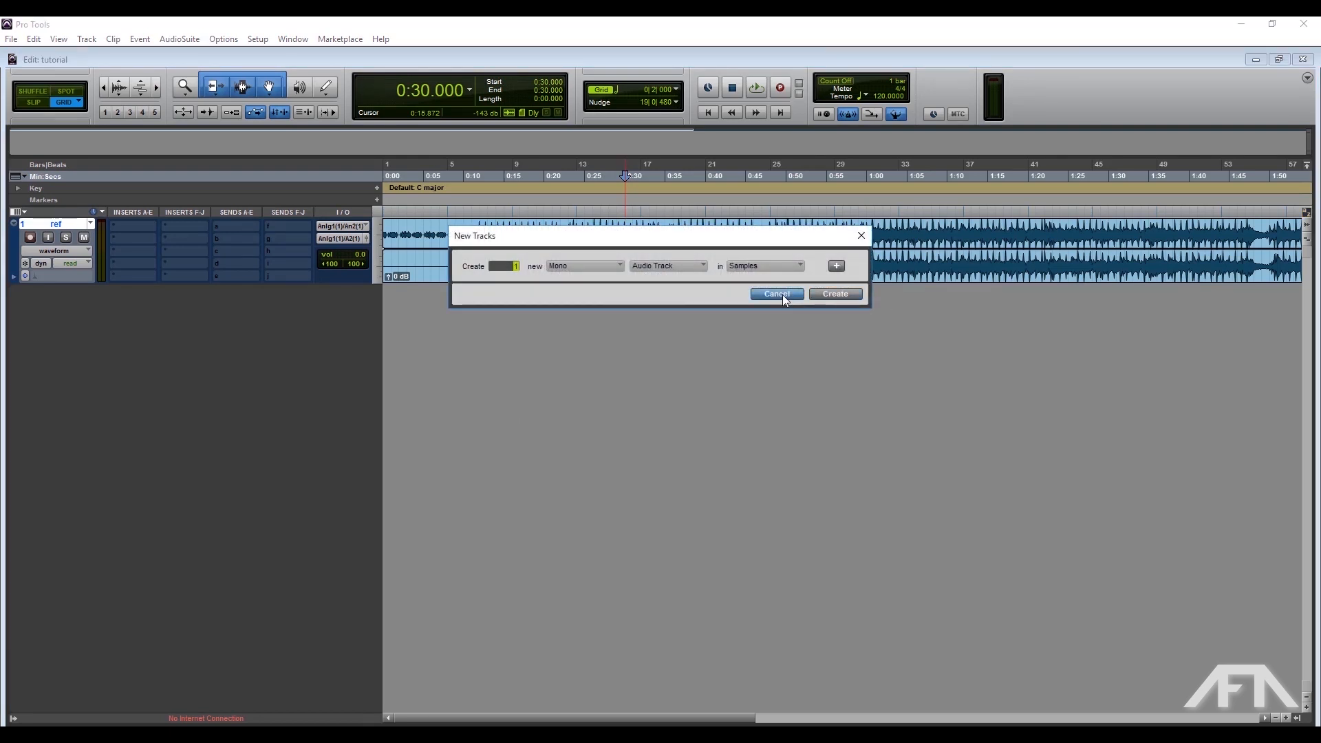
left_click(783, 295)
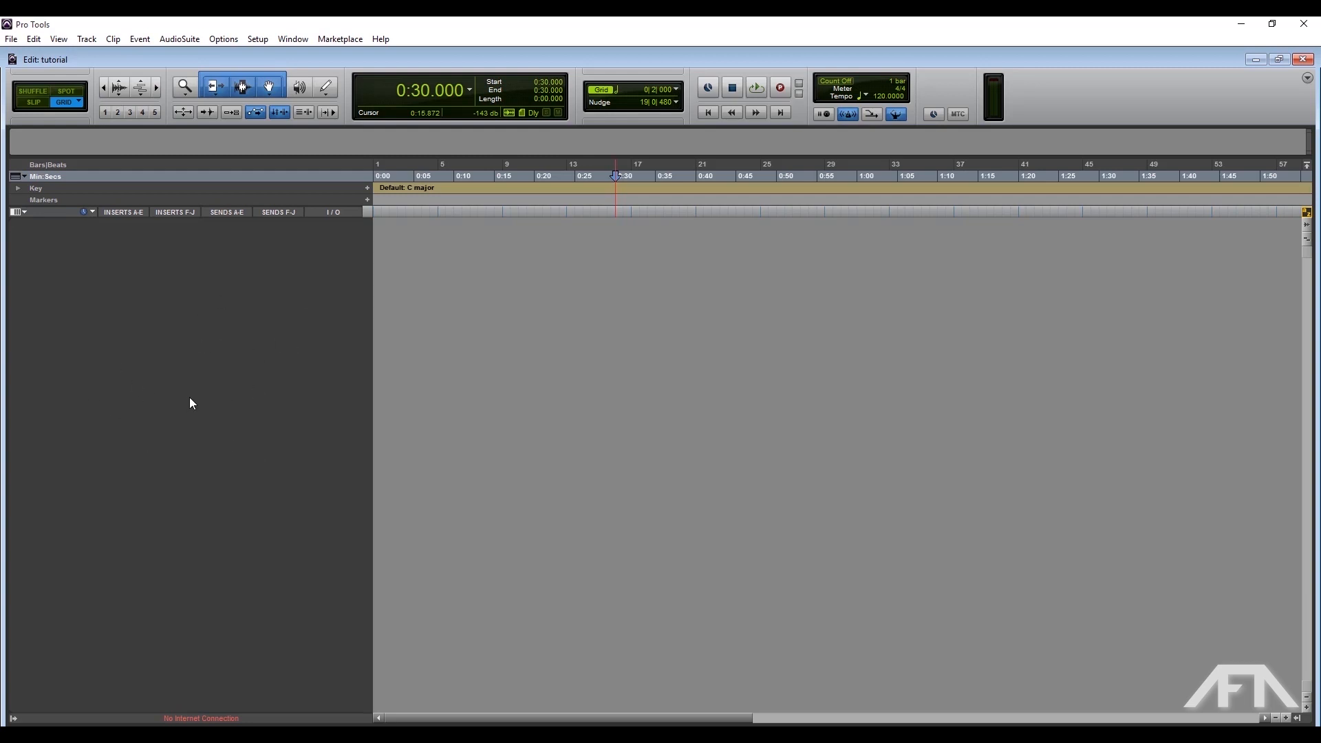
- Create a new audio track from the empty area of the Mix window, and return to the Edit window
key("ctrl+equal")
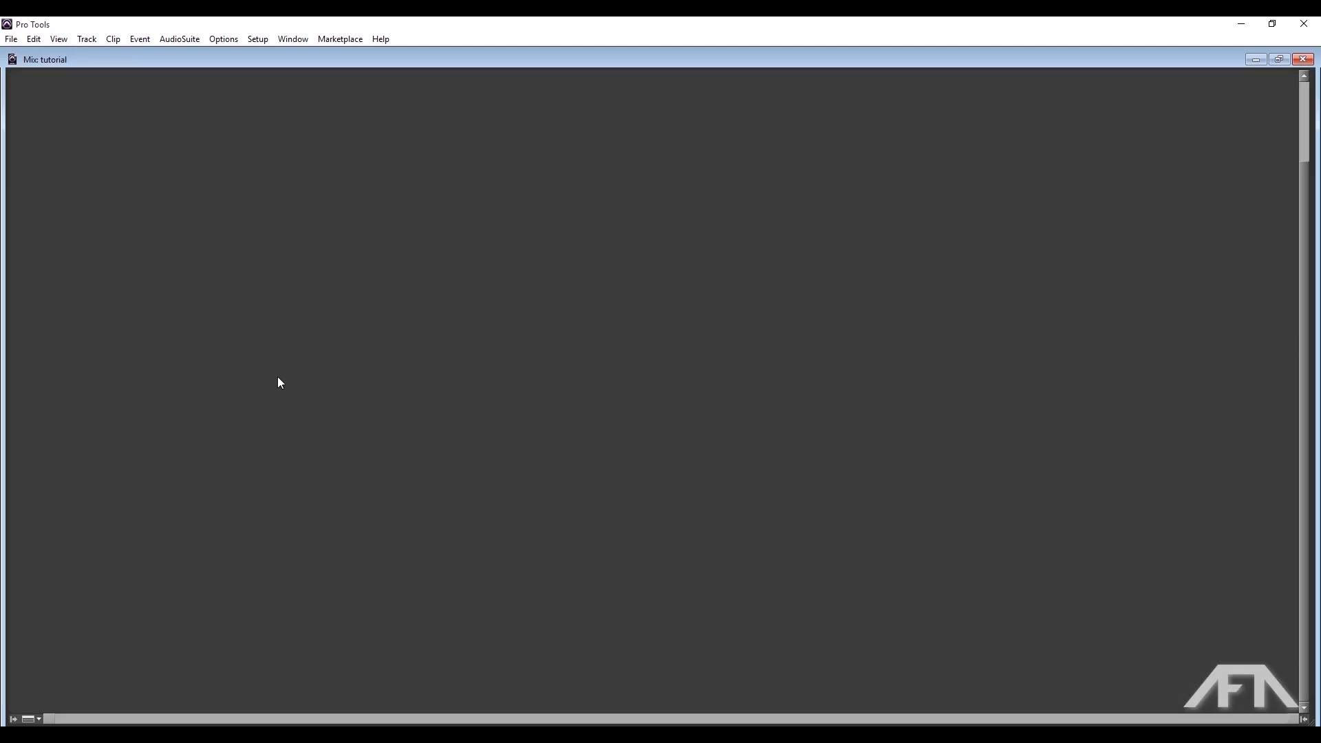
double_click(278, 377, "ctrl")
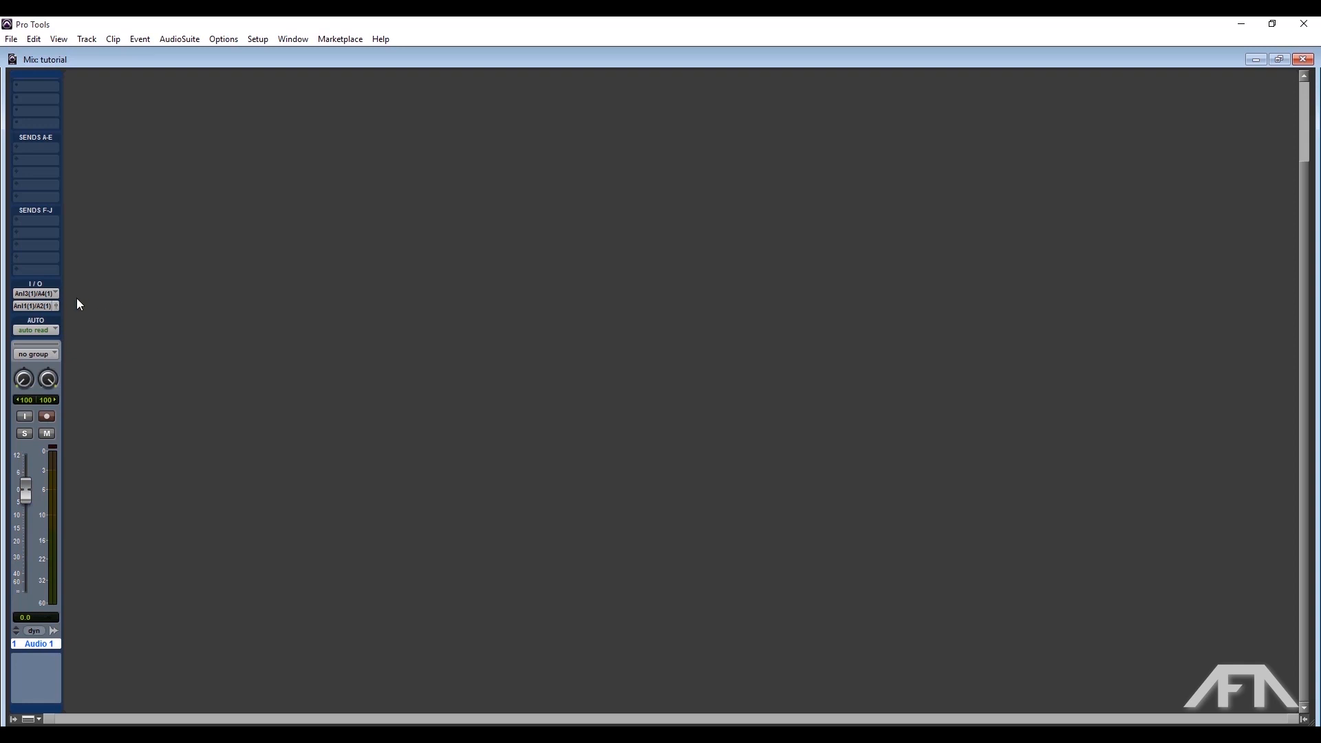
key("ctrl+equal")
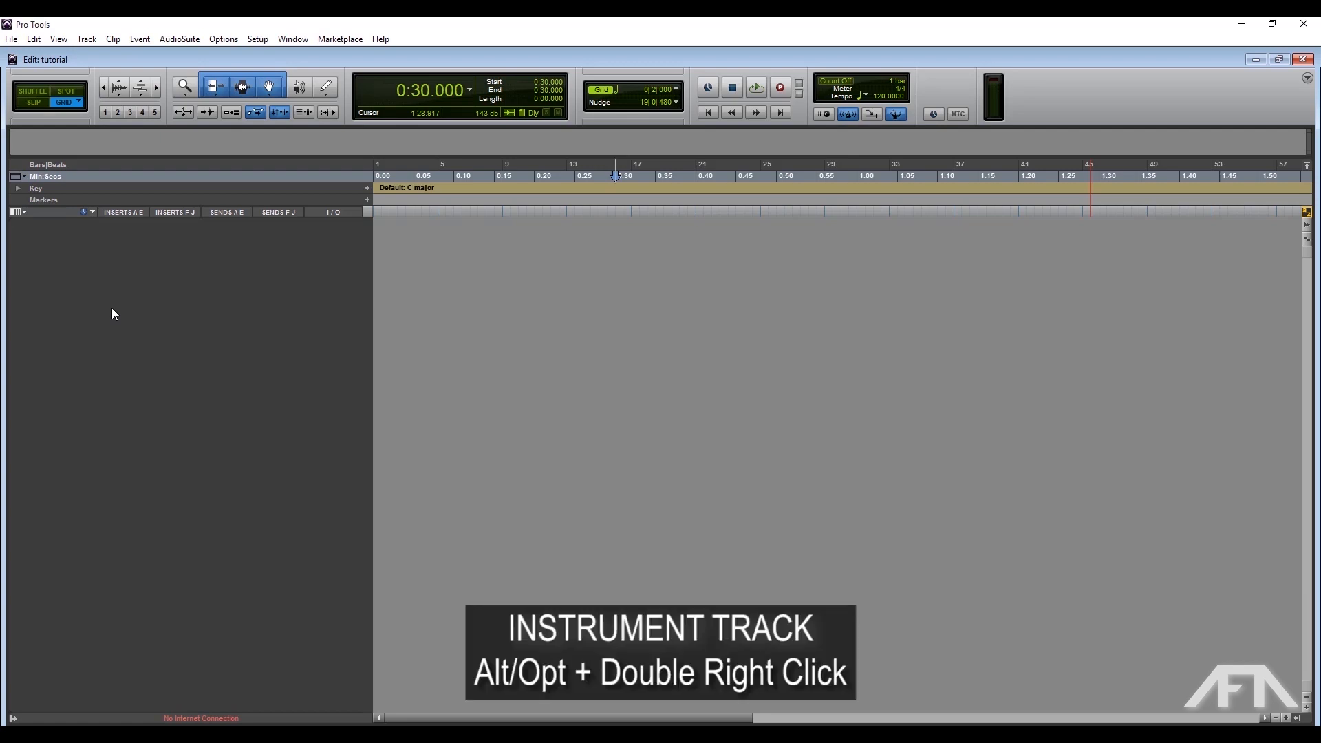
- Create a new instrument track from the empty track area of the Edit window
key("alt")
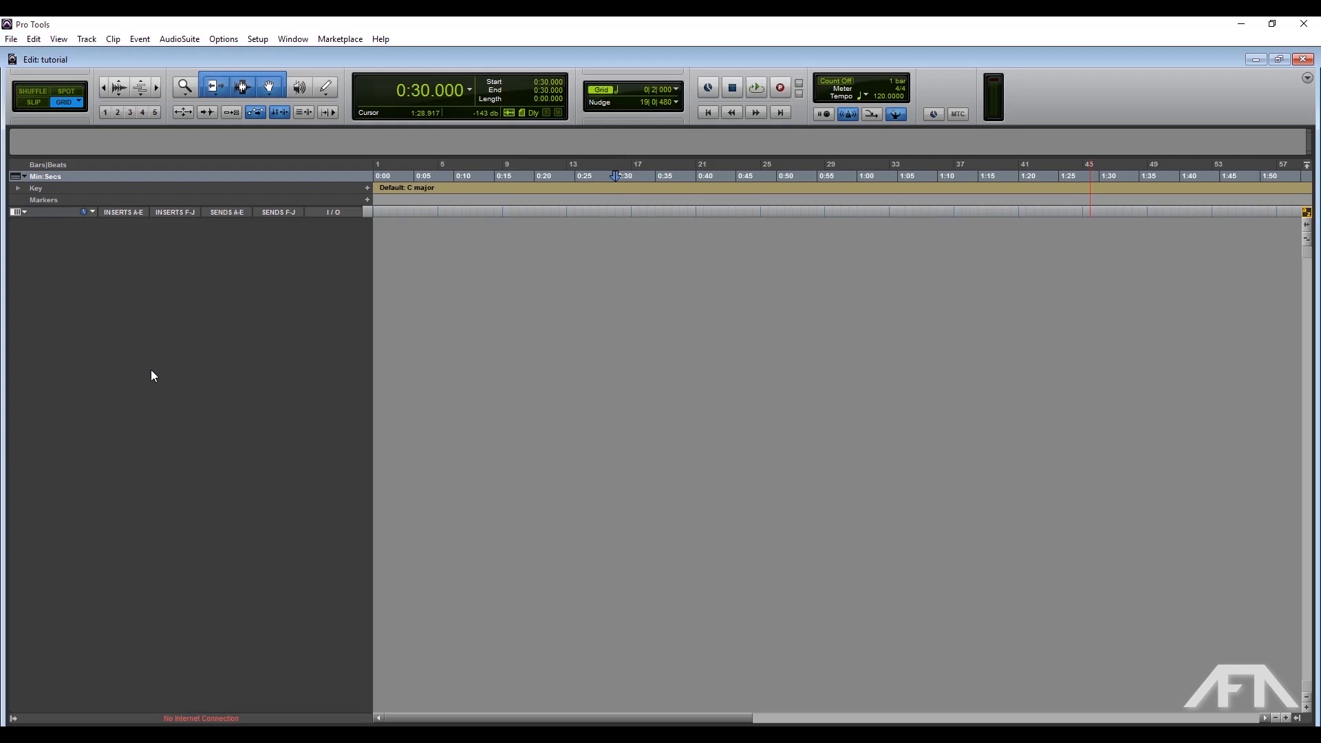
double_click(150, 371, "alt")
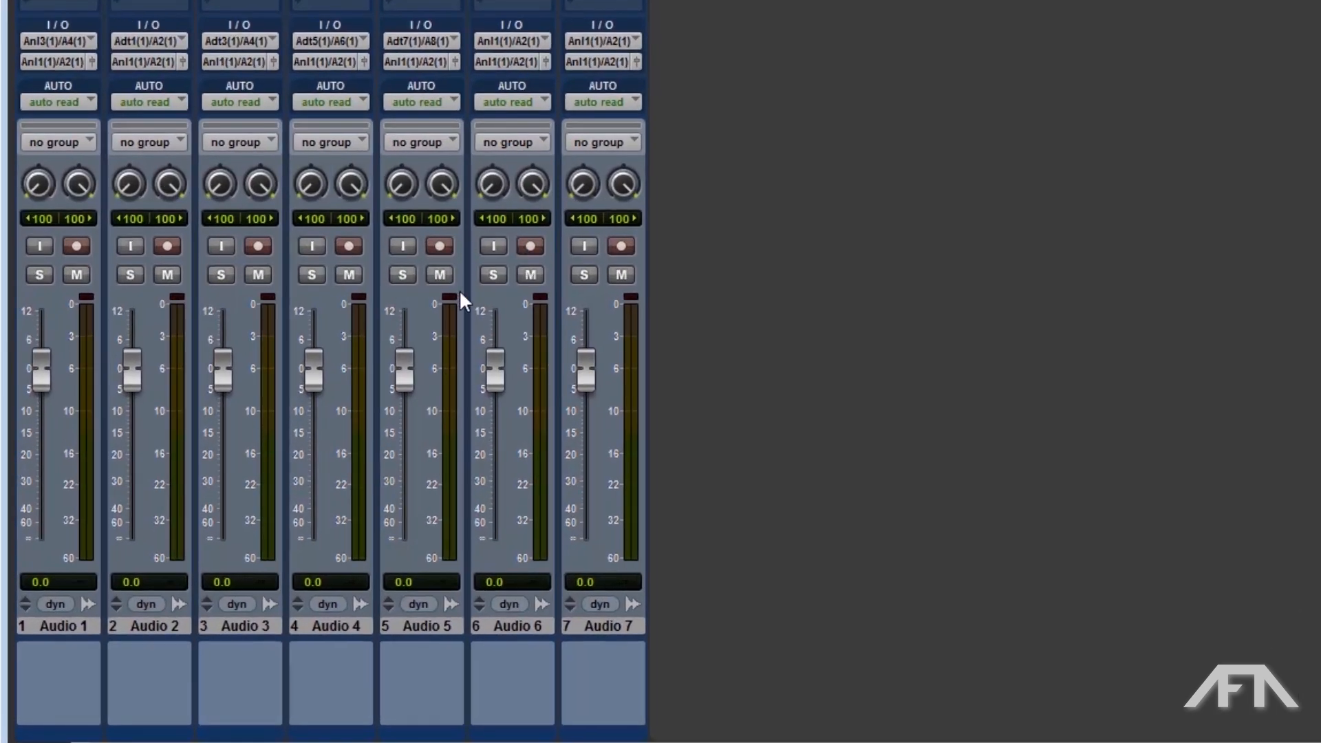
- Toggle mute and solo on Audio 7 and Audio 6 one track at a time, and switch them off again
left_click(614, 272)
left_click(584, 275)
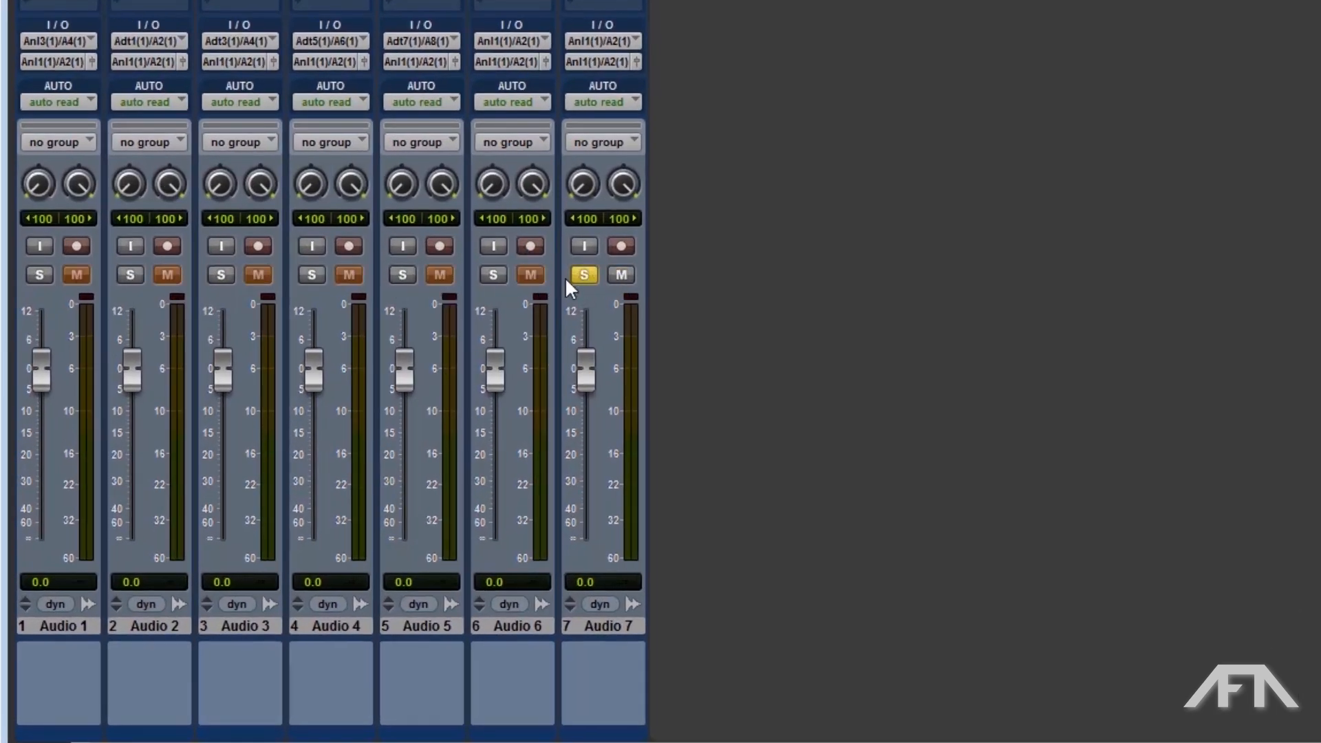
left_click(585, 275)
left_click(493, 276)
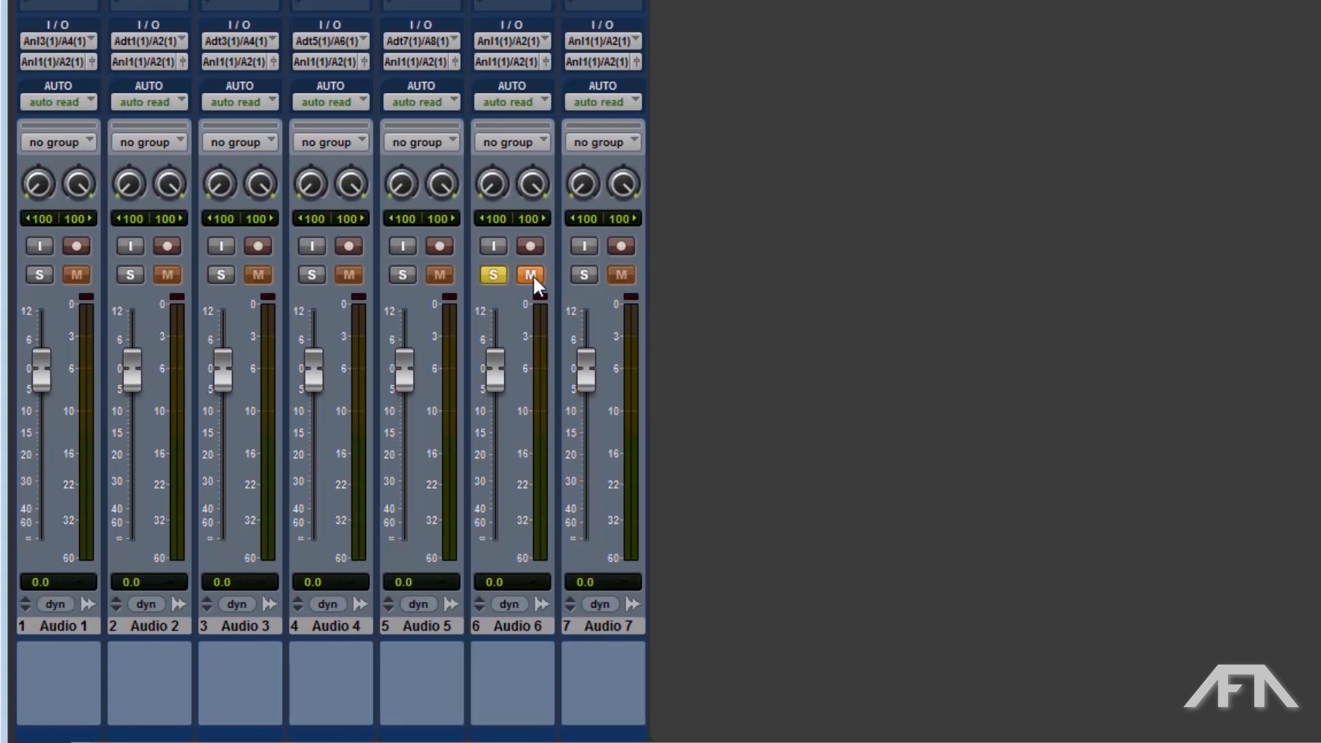
left_click(505, 275)
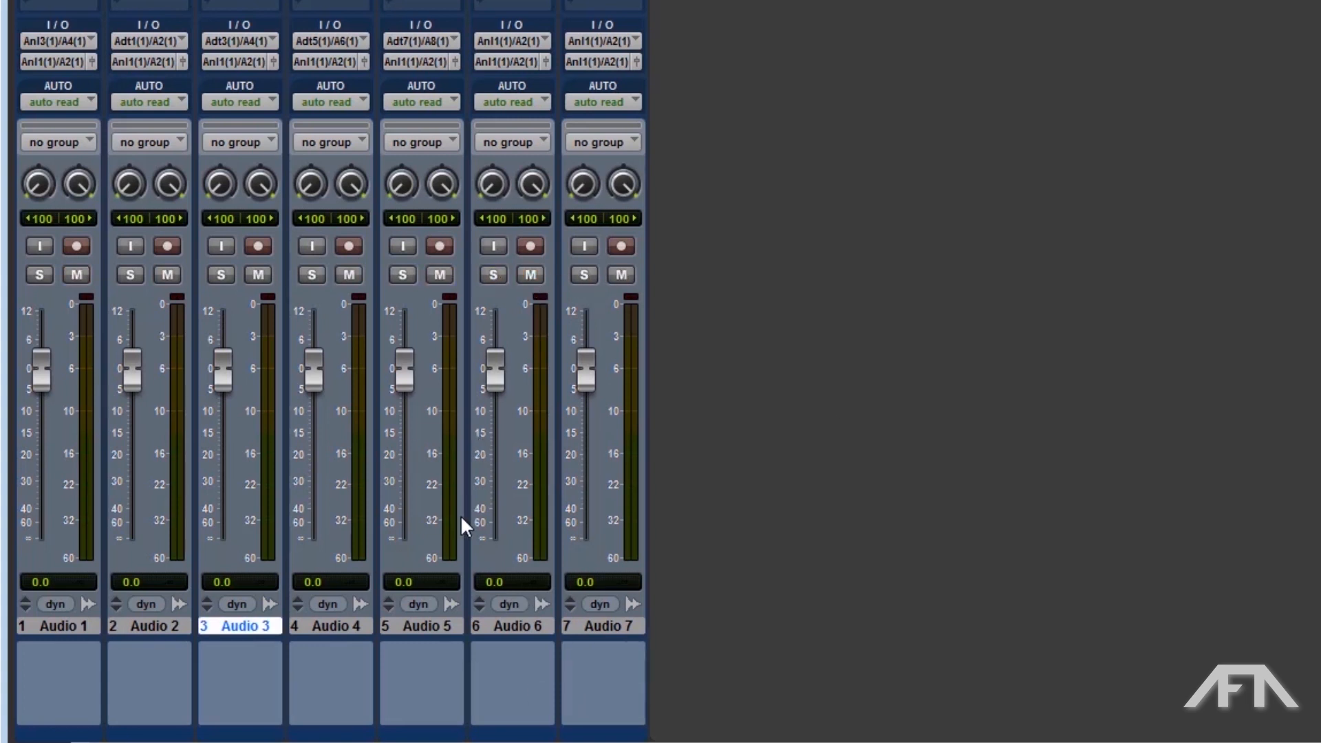
- Select tracks Audio 3 to Audio 7 and toggle solo and mute on and off for all of them at once
left_click(597, 627, "shift")
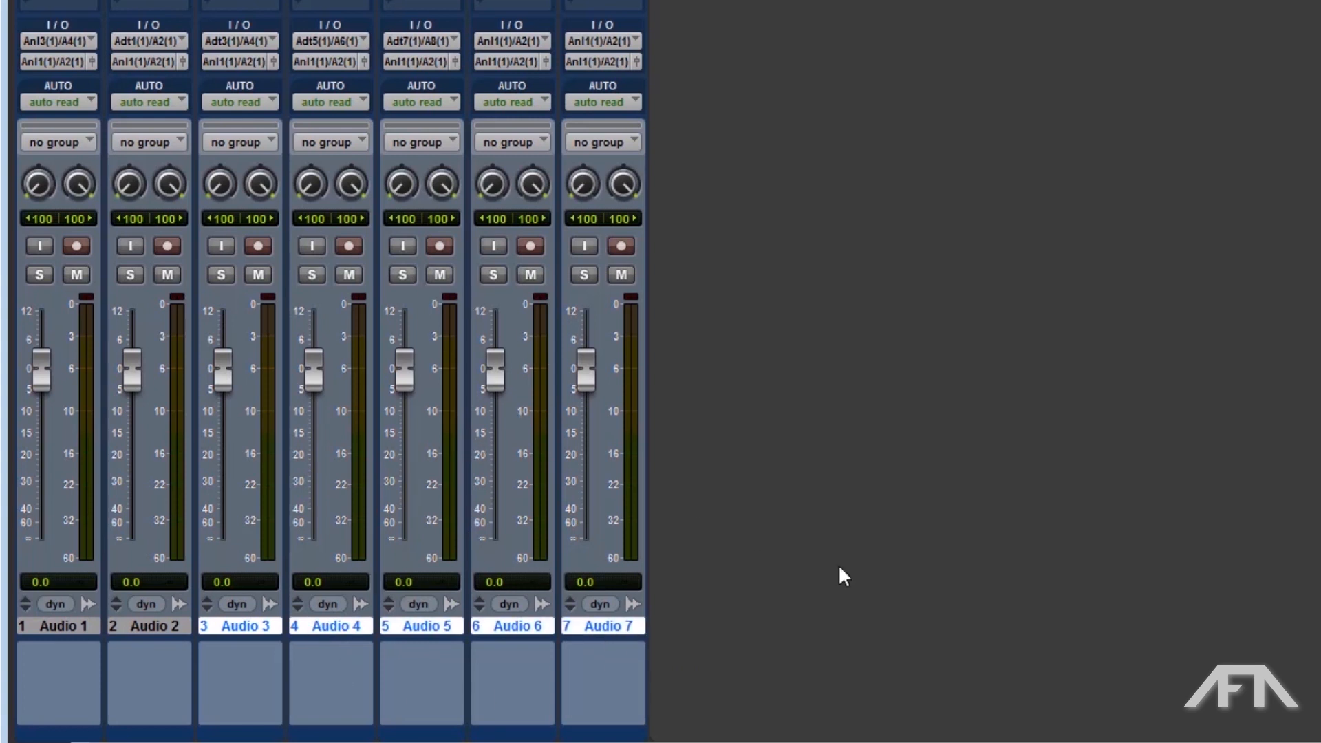
left_click(621, 628)
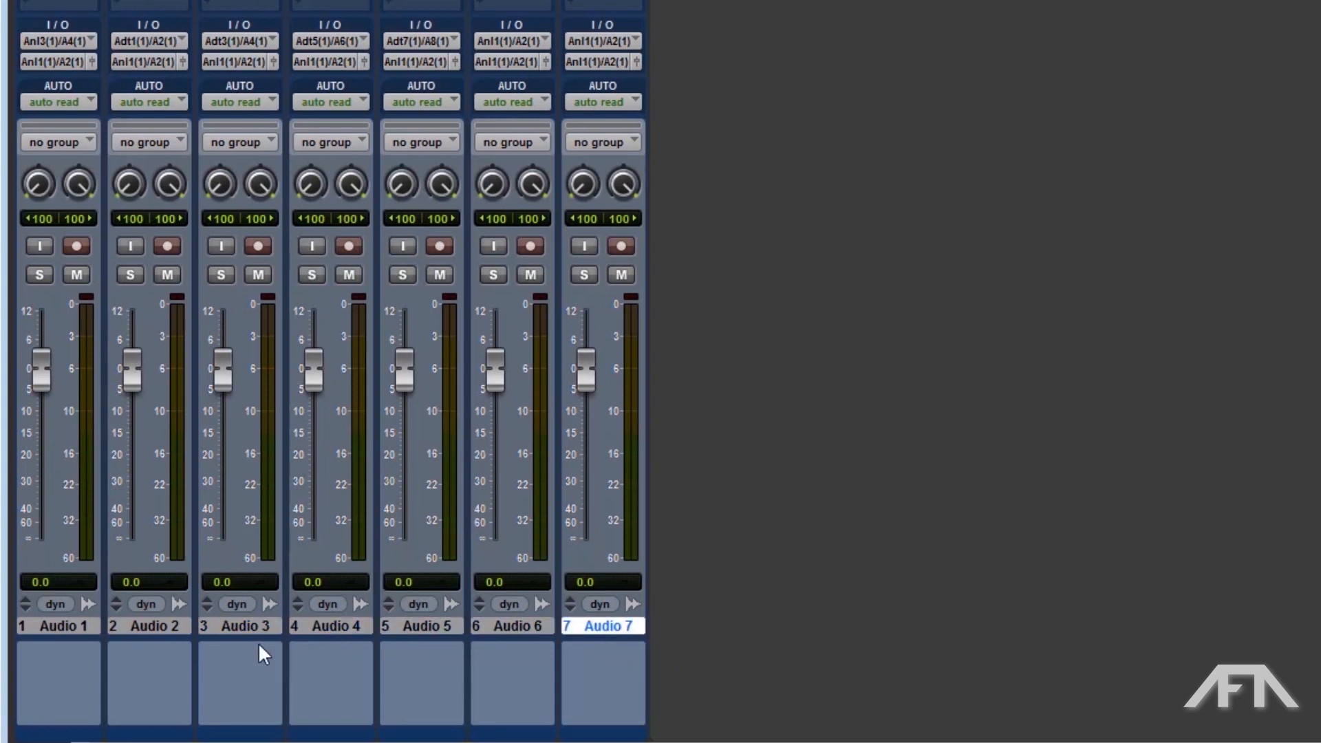
left_click(241, 627, "shift")
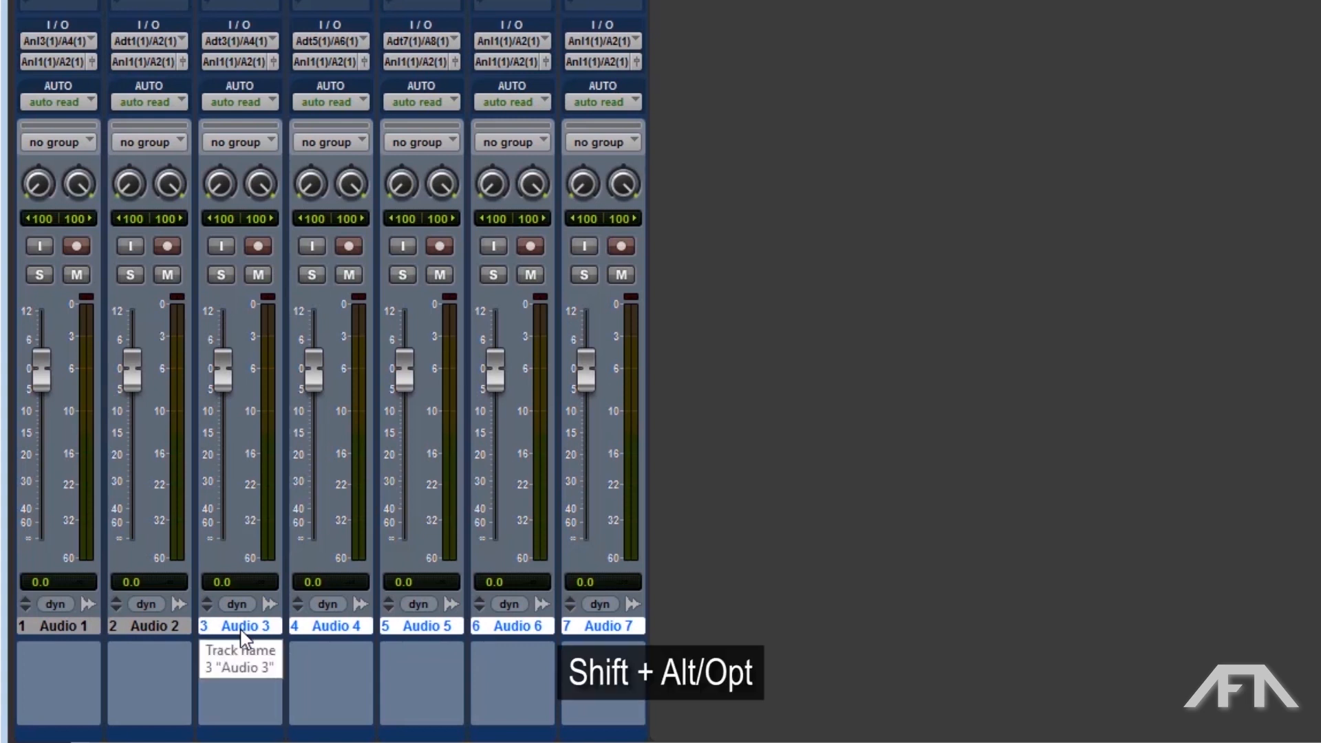
left_click(221, 275, "alt+shift")
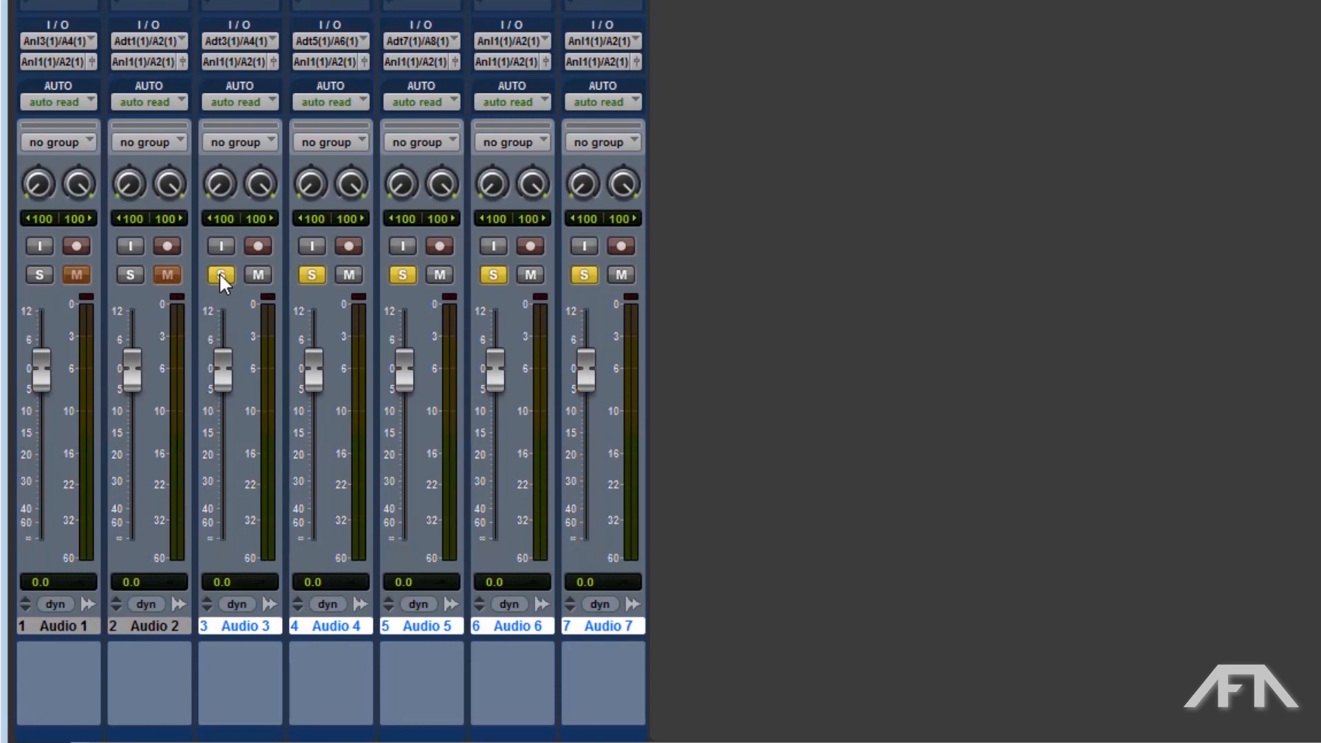
left_click(221, 275, "alt+shift")
left_click(258, 276, "alt+shift")
left_click(258, 275, "alt+shift")
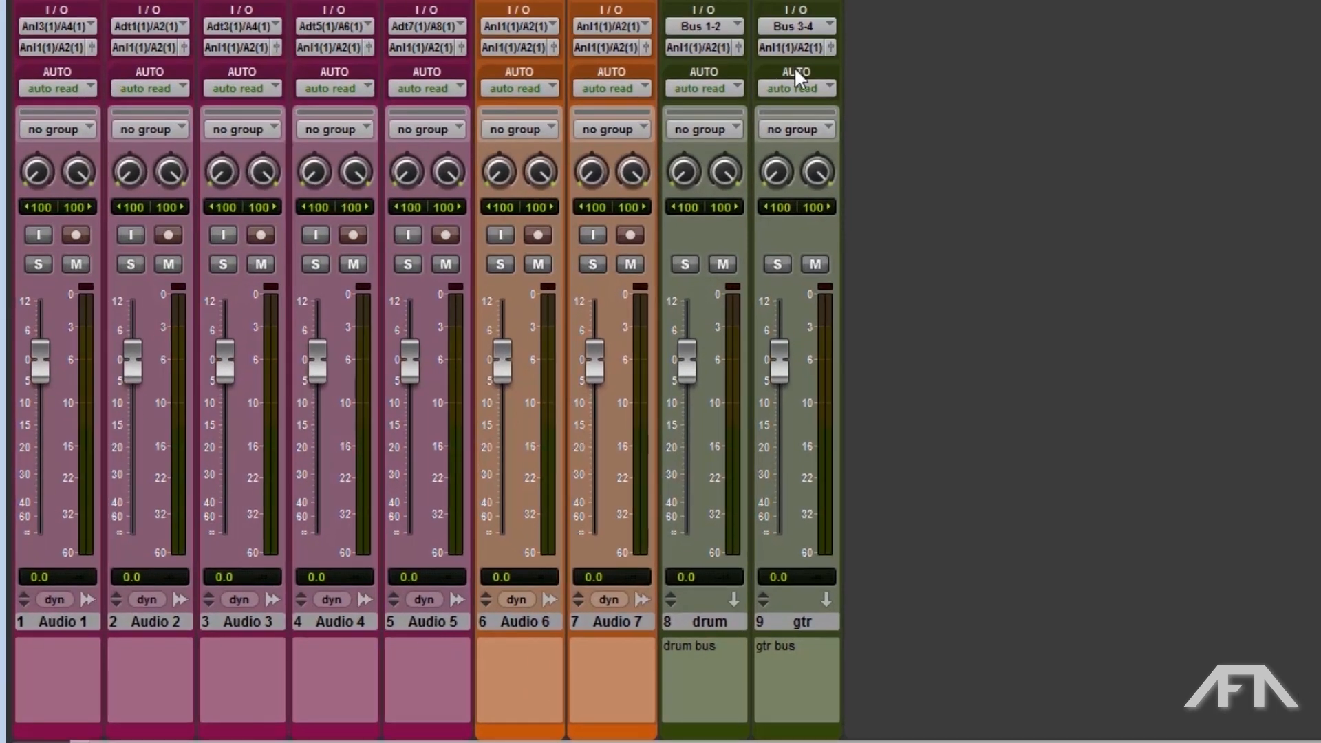
left_click(451, 622)
left_click(51, 622, "shift")
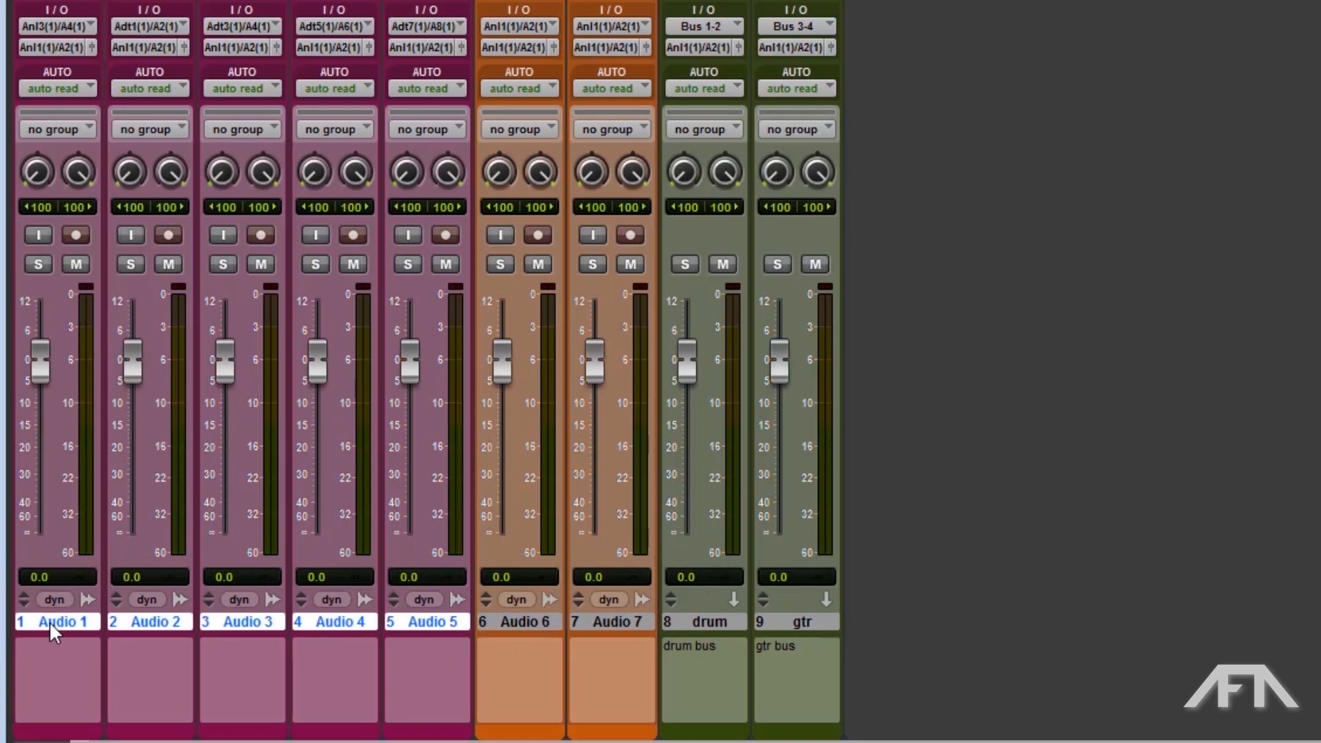
left_click(715, 24)
left_click(716, 25)
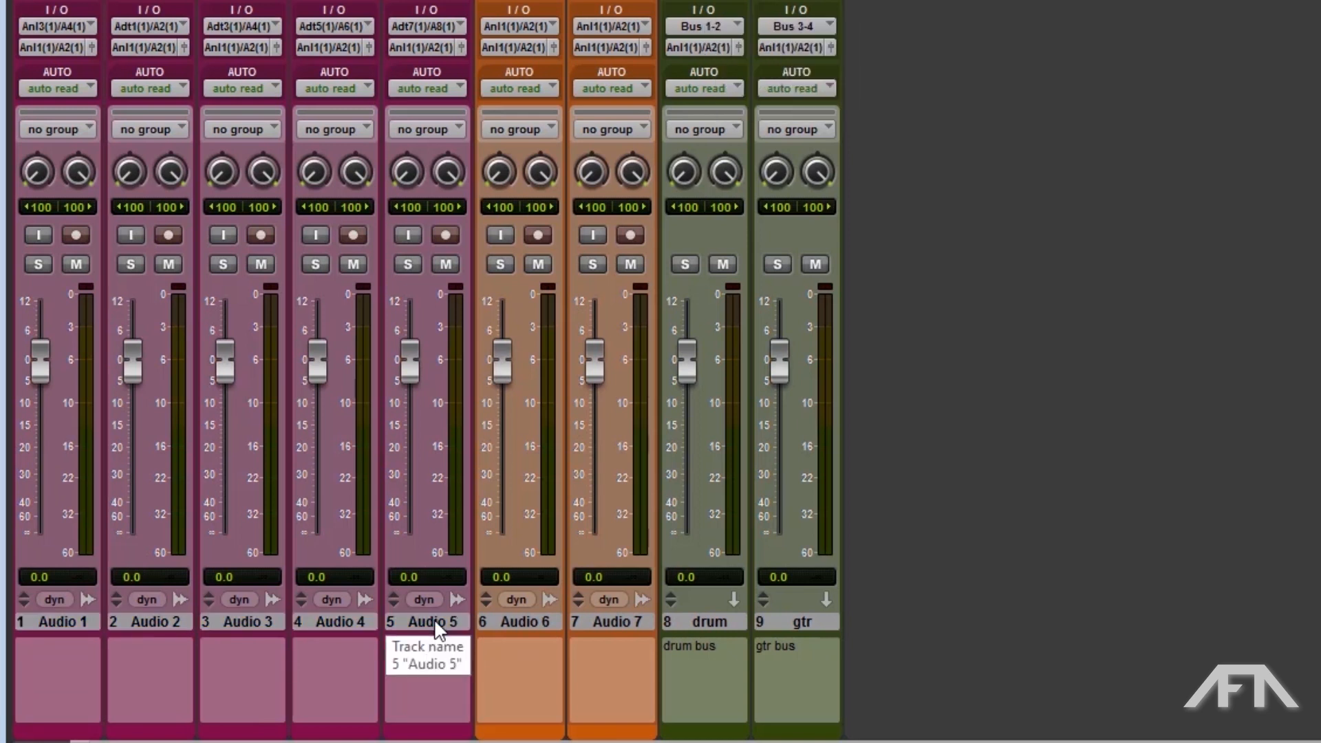
- Select tracks Audio 1 to Audio 5 and route all their outputs to Bus 1-2 (Stereo)
left_click(435, 622)
left_click(31, 619, "shift")
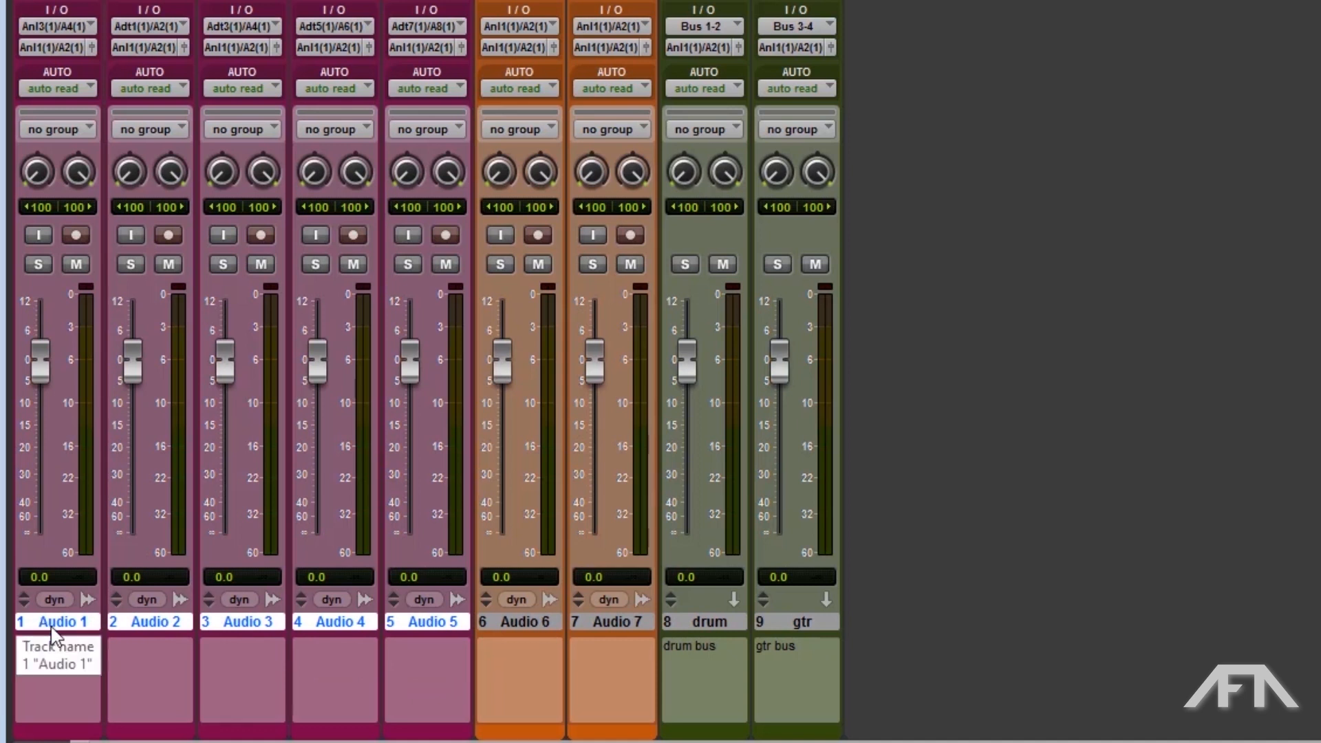
left_click(55, 49)
mouse_move(104, 106)
mouse_move(245, 104)
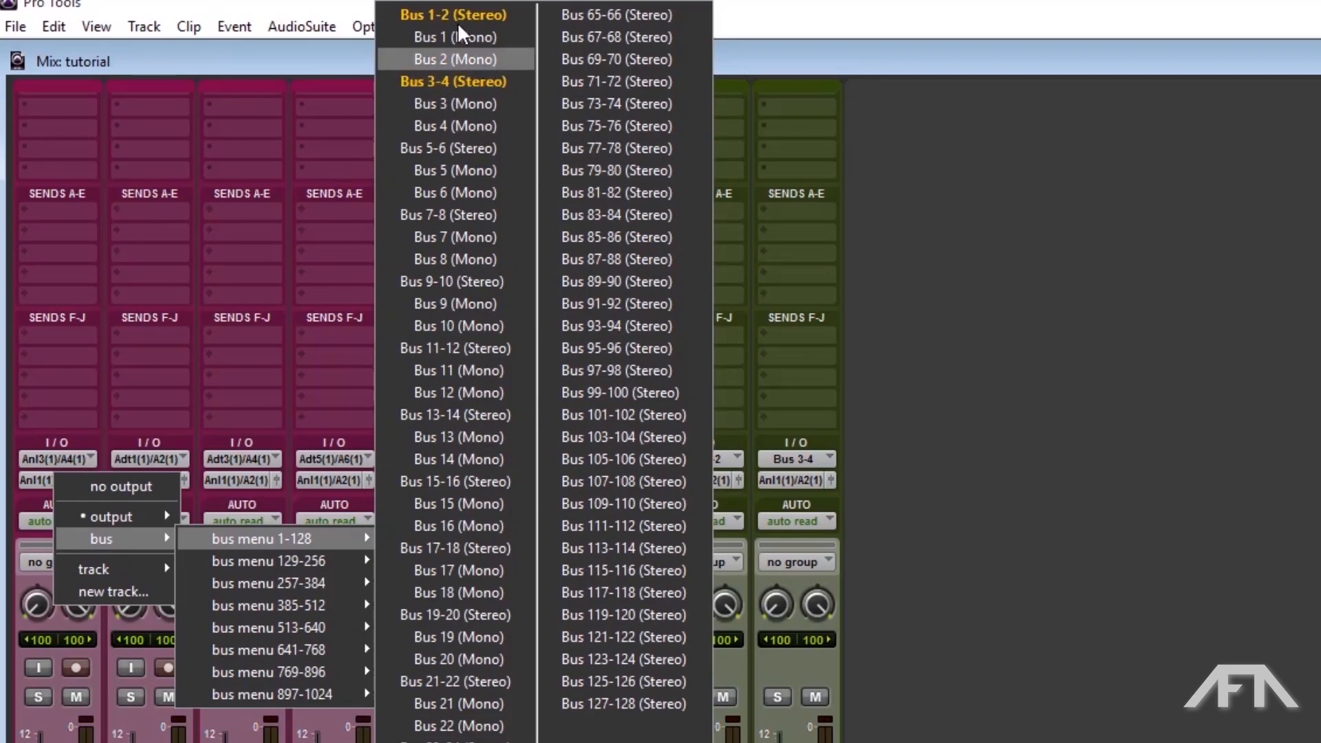
left_click(456, 15)
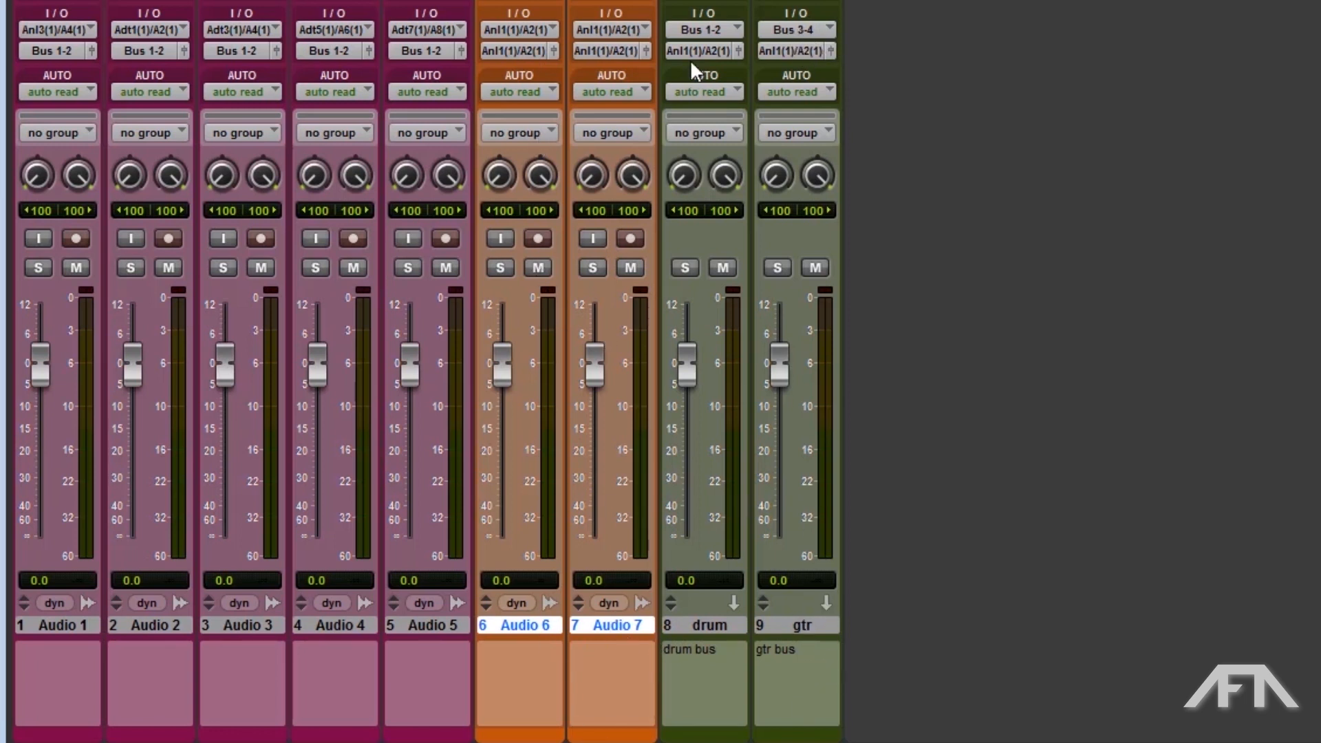
- Route the outputs of the selected tracks Audio 6 and Audio 7 to Bus 3-4 (Stereo)
left_click(519, 51)
mouse_move(582, 109)
mouse_move(786, 107)
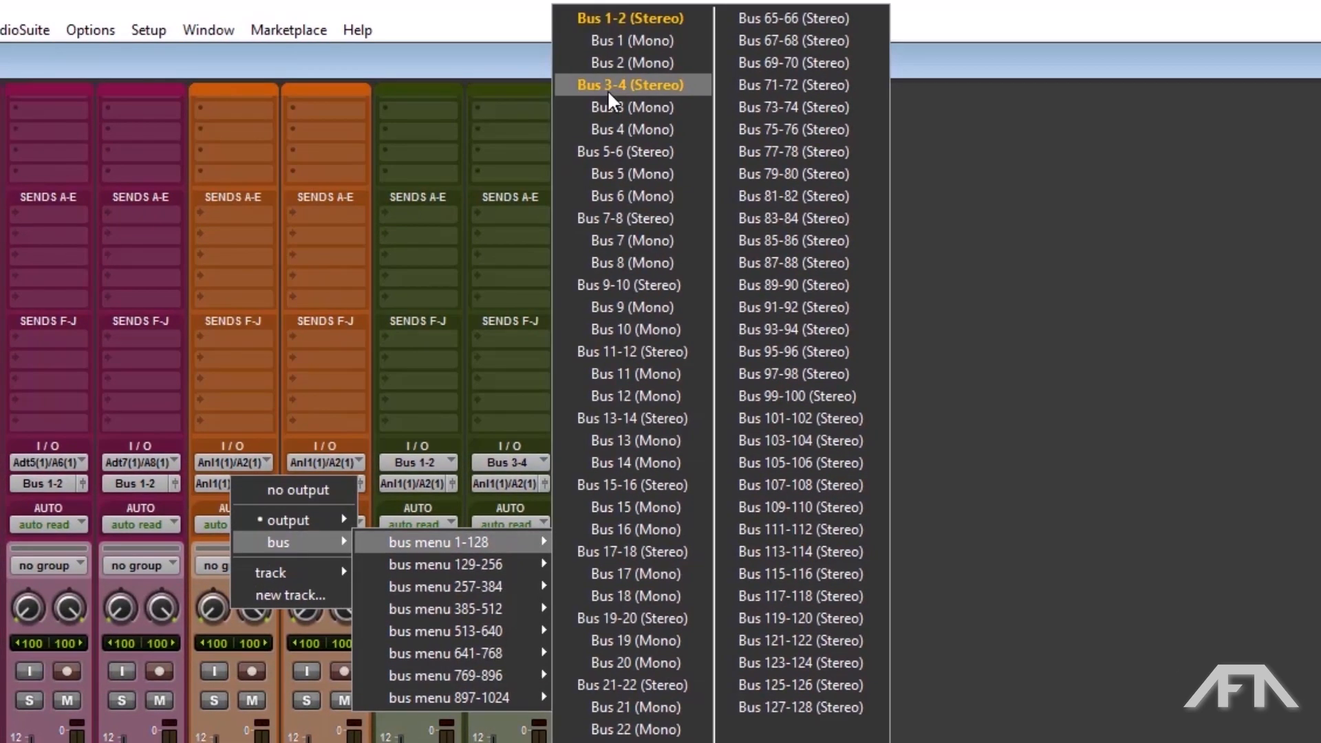
left_click(609, 89, "alt+shift")
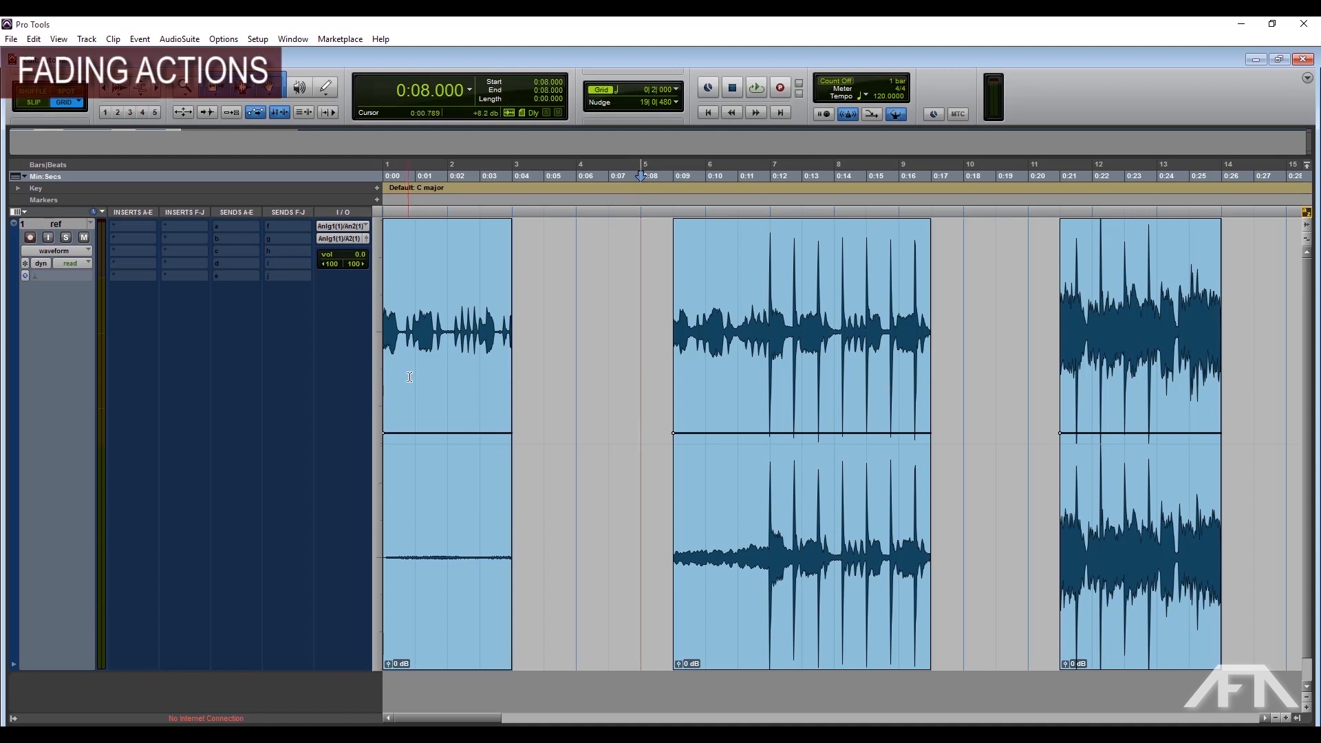
- Switch to Slip mode and apply a fade-in from the start of the first clip to about 0:00.098
key("F2")
left_click(385, 327)
key("t")
key("t")
key("t")
key("r")
key("r")
key("t")
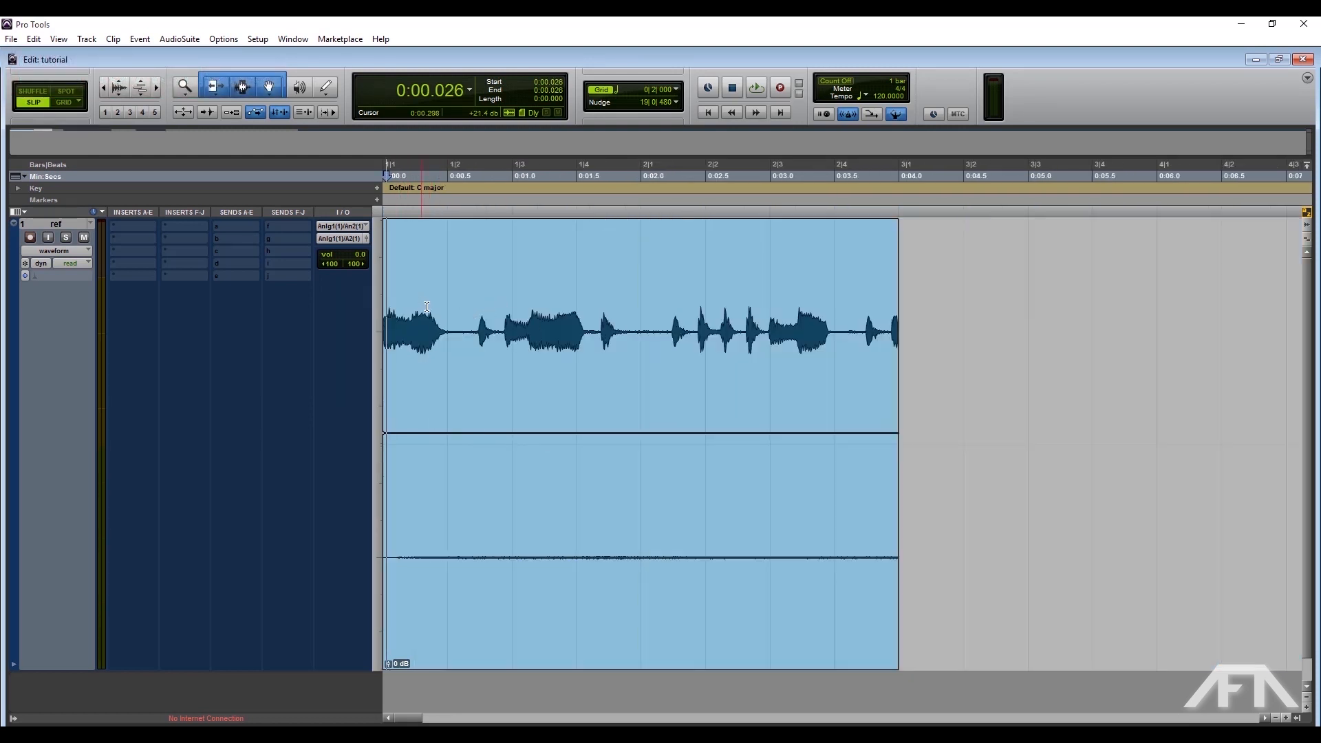
key("t")
left_click(422, 281)
key("t")
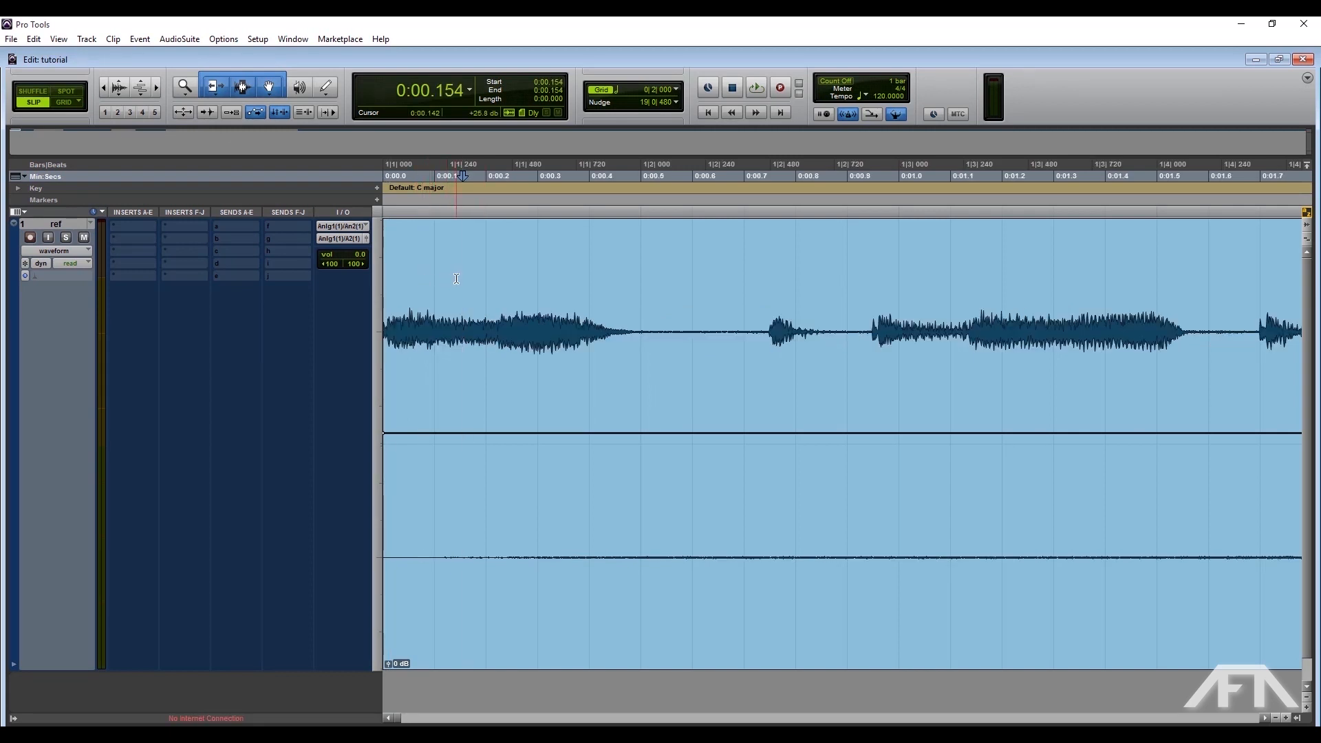
left_click(433, 278)
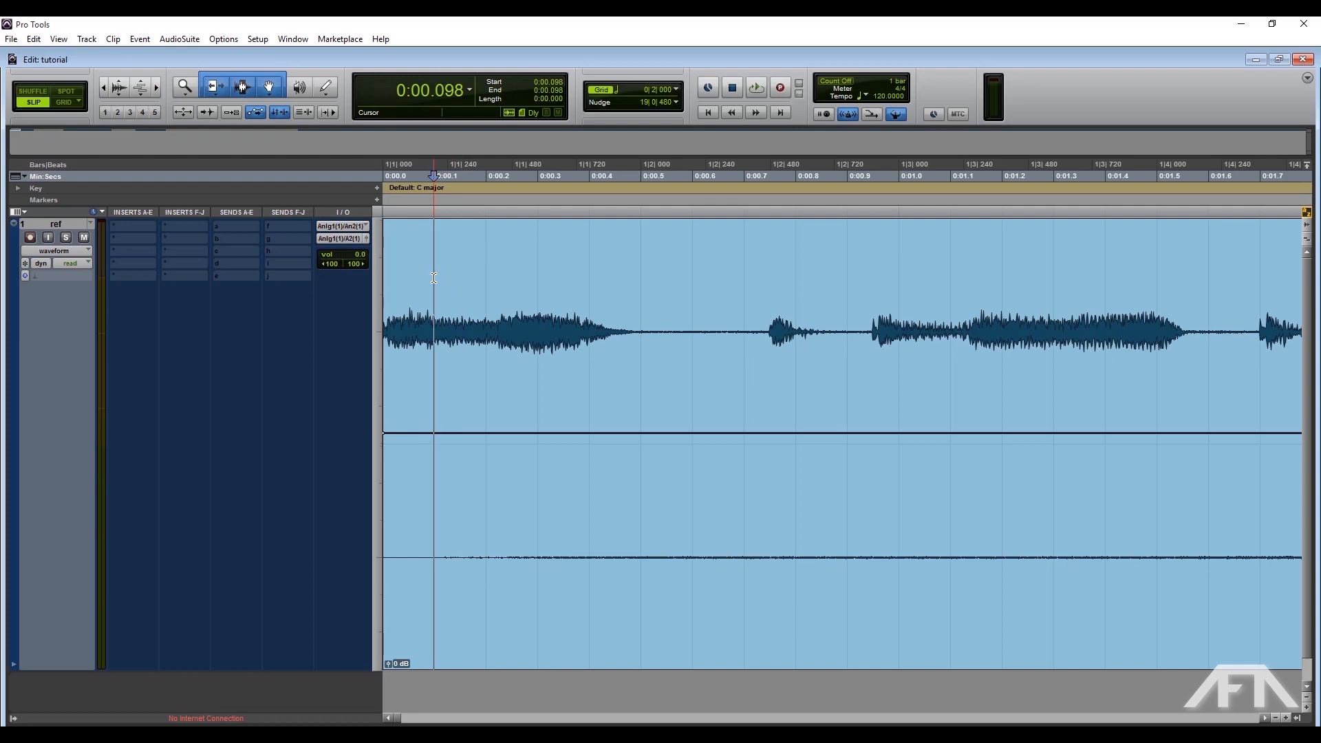
key("d")
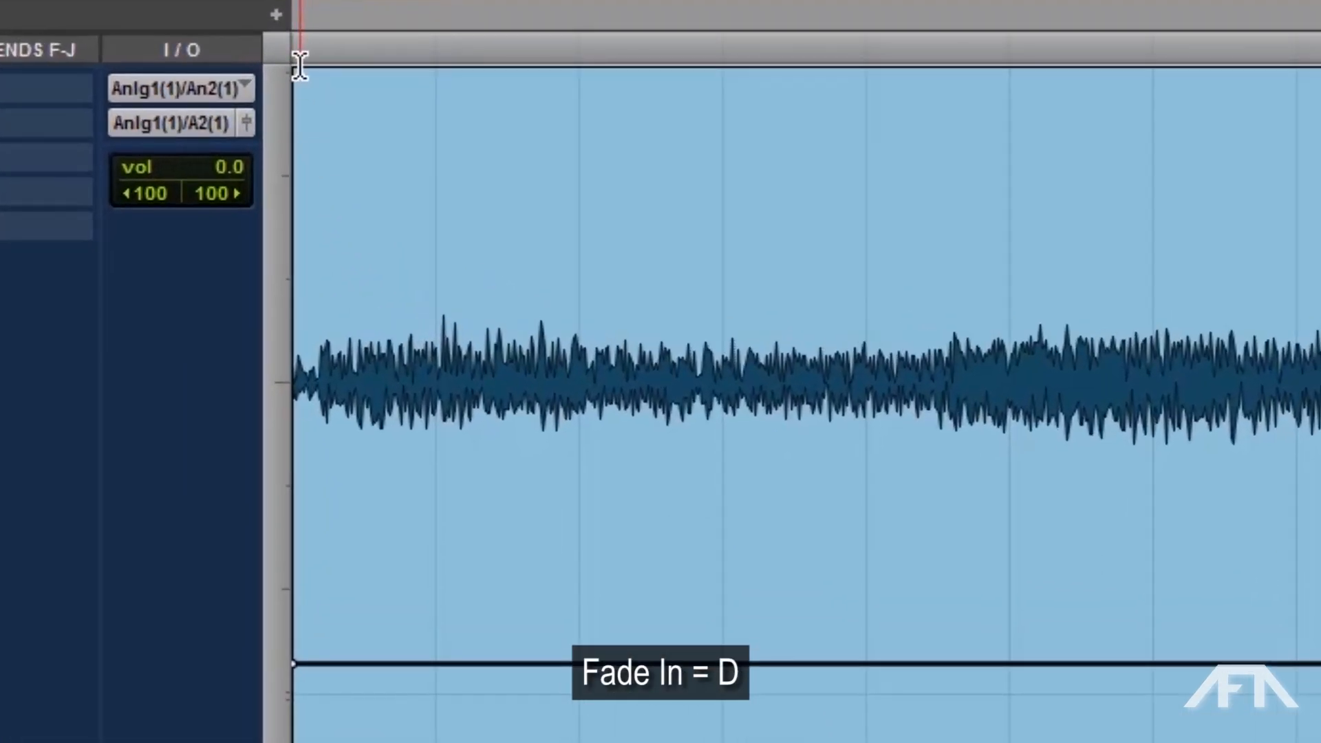
- Clear the fade at the start of the first clip and apply a shorter fade-in ending at about 0:00.036
mouse_move(303, 78)
left_mouse_down()
mouse_move(560, 83)
mouse_move(323, 86)
left_mouse_up()
key("Delete")
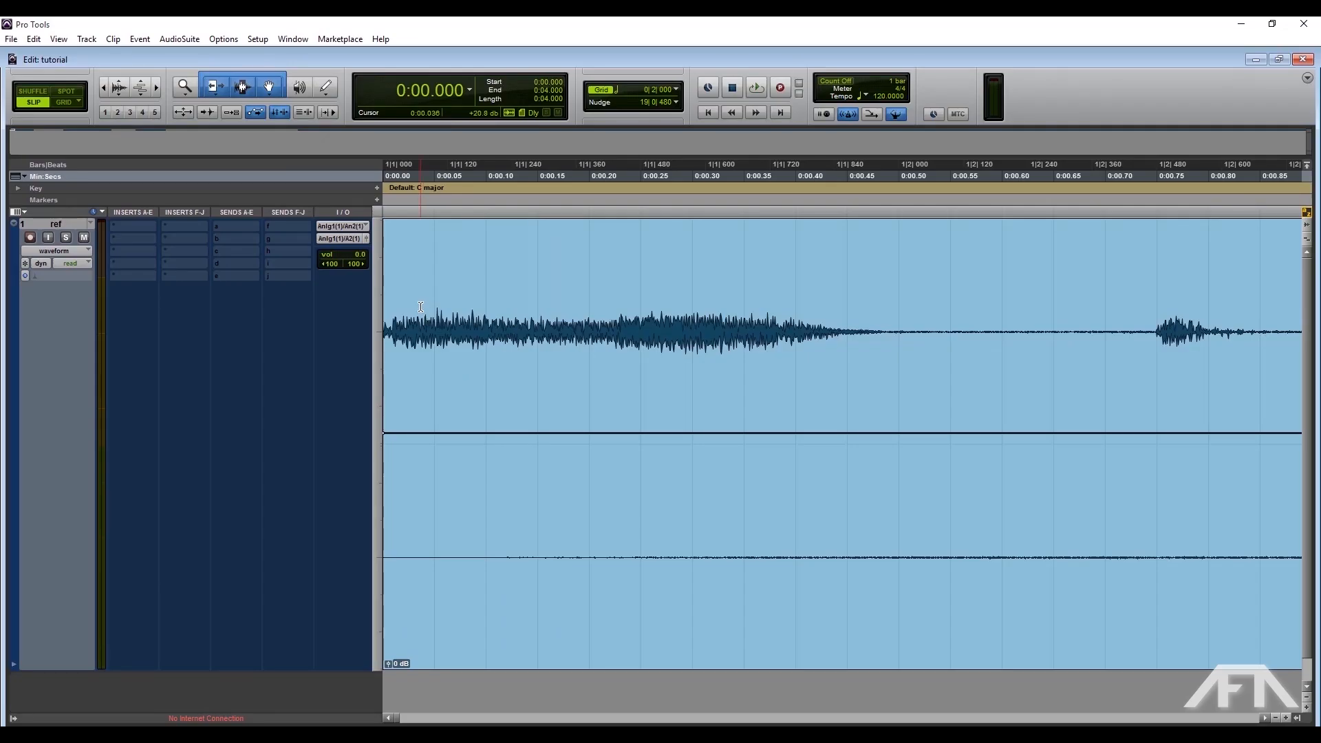
left_click(420, 307)
key("d")
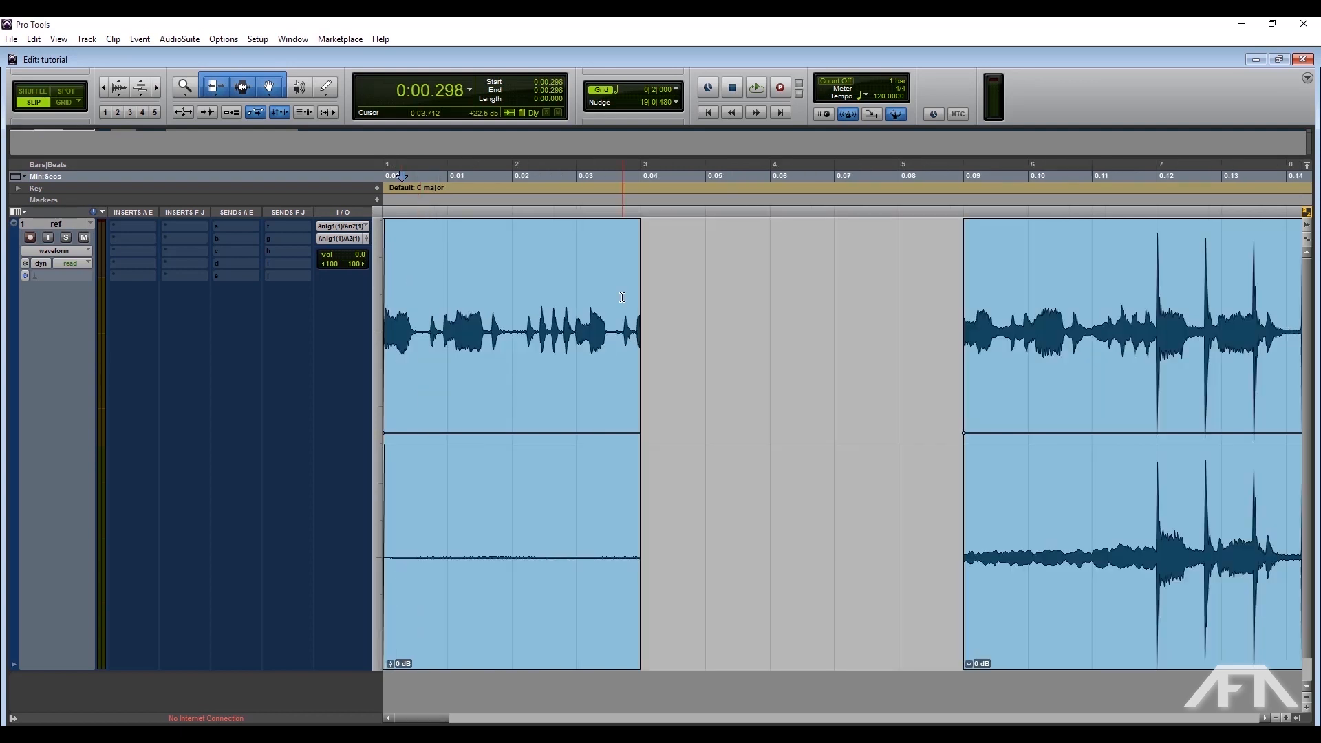
- Apply a fade-out to the first clip from 0:03.866 to the clip's end
left_click(622, 297)
key("t")
key("t")
key("t")
key("t")
left_click(1002, 295)
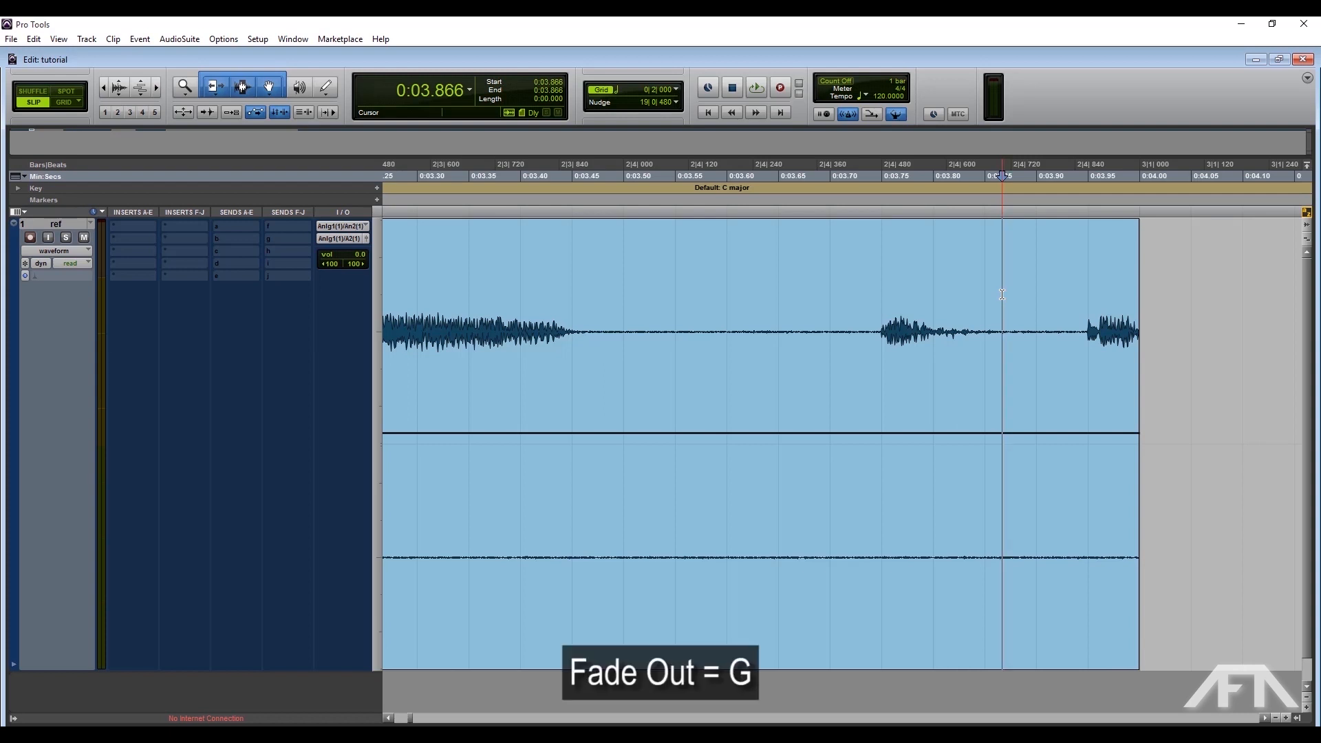
key("g")
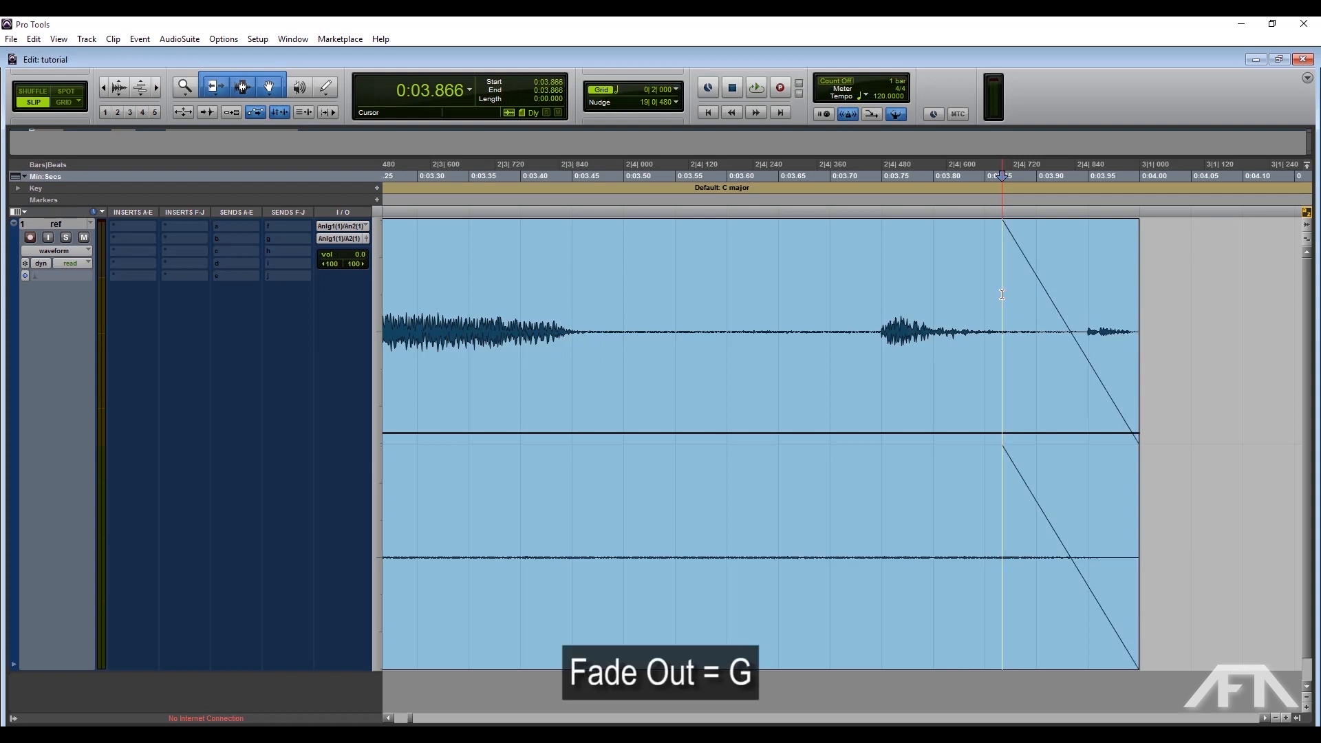
- Select all five clips on the ref track and apply a fade-in and fade-out to each of them at once
key("r")
key("r")
key("r")
key("r")
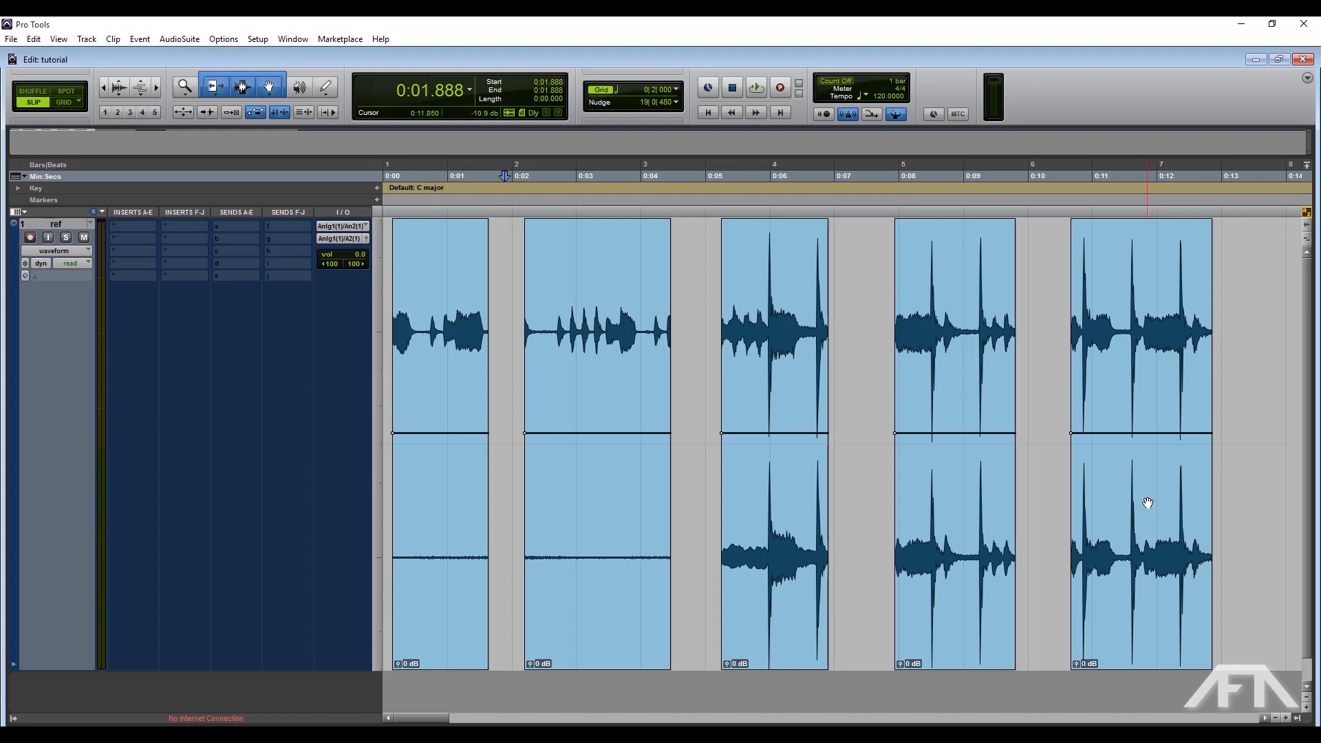
left_click(452, 525)
left_click(1181, 525, "shift")
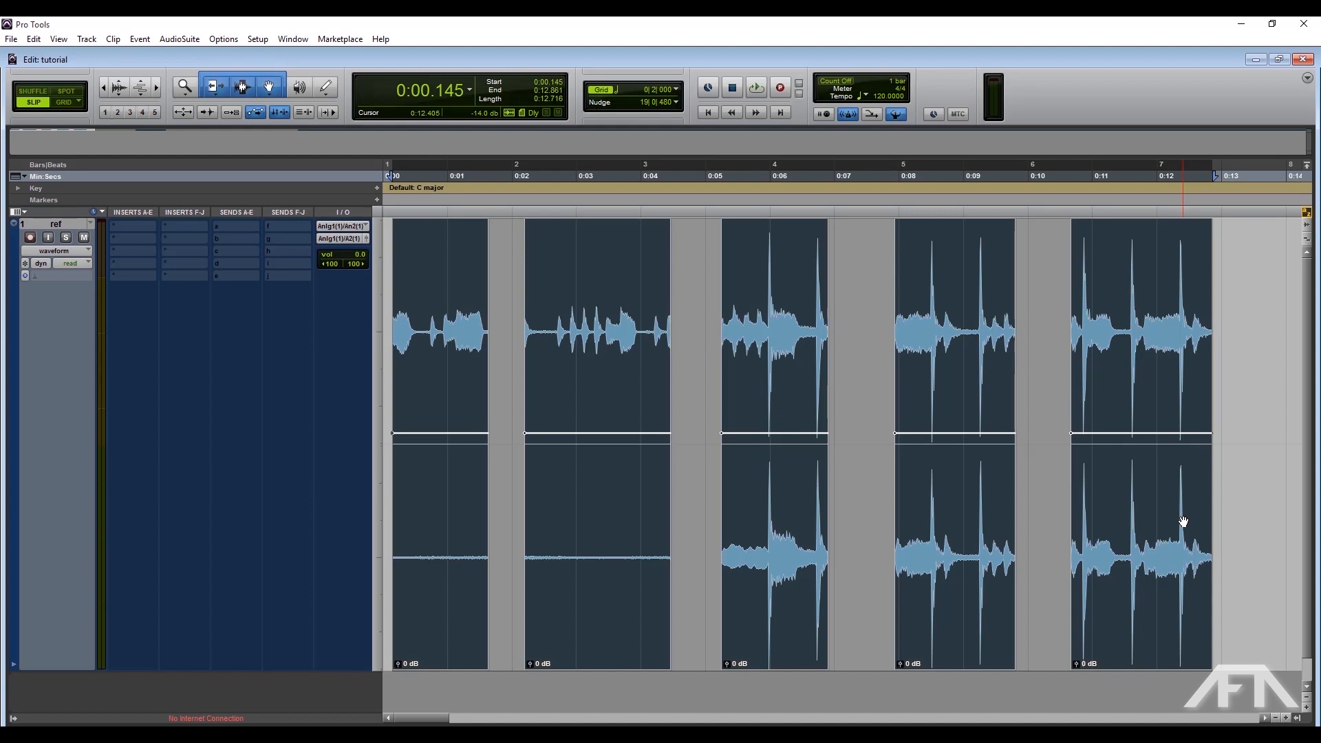
left_click(474, 419)
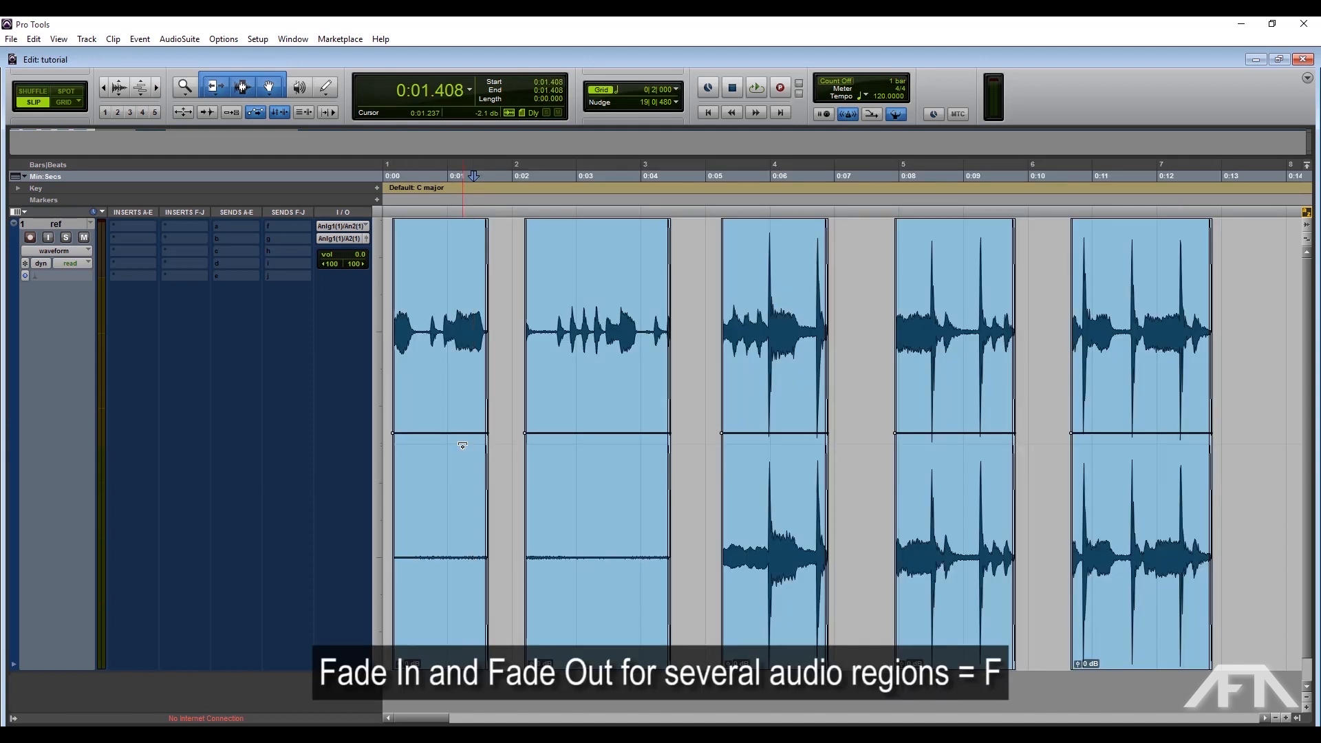
key("t")
key("t")
key("t")
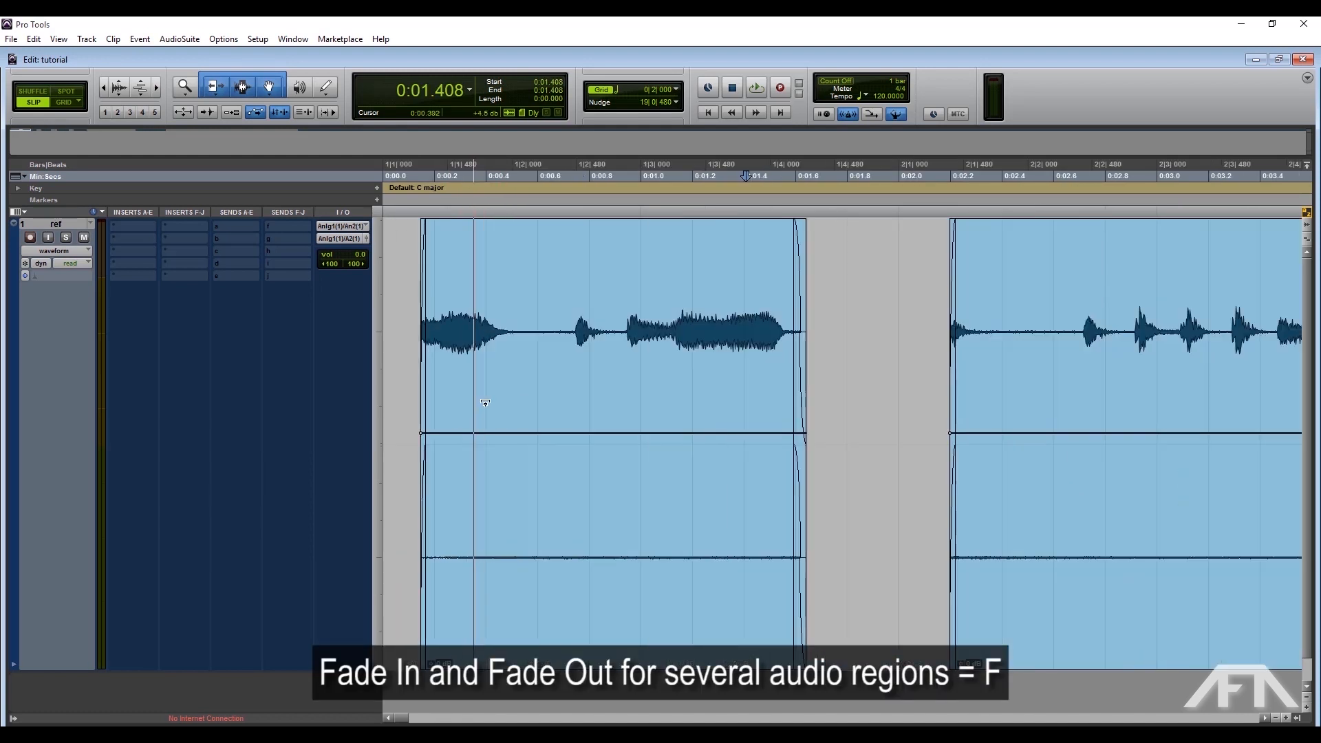
- Examine the fade-in at the start of the first clip
left_click_drag(400, 719, 437, 723)
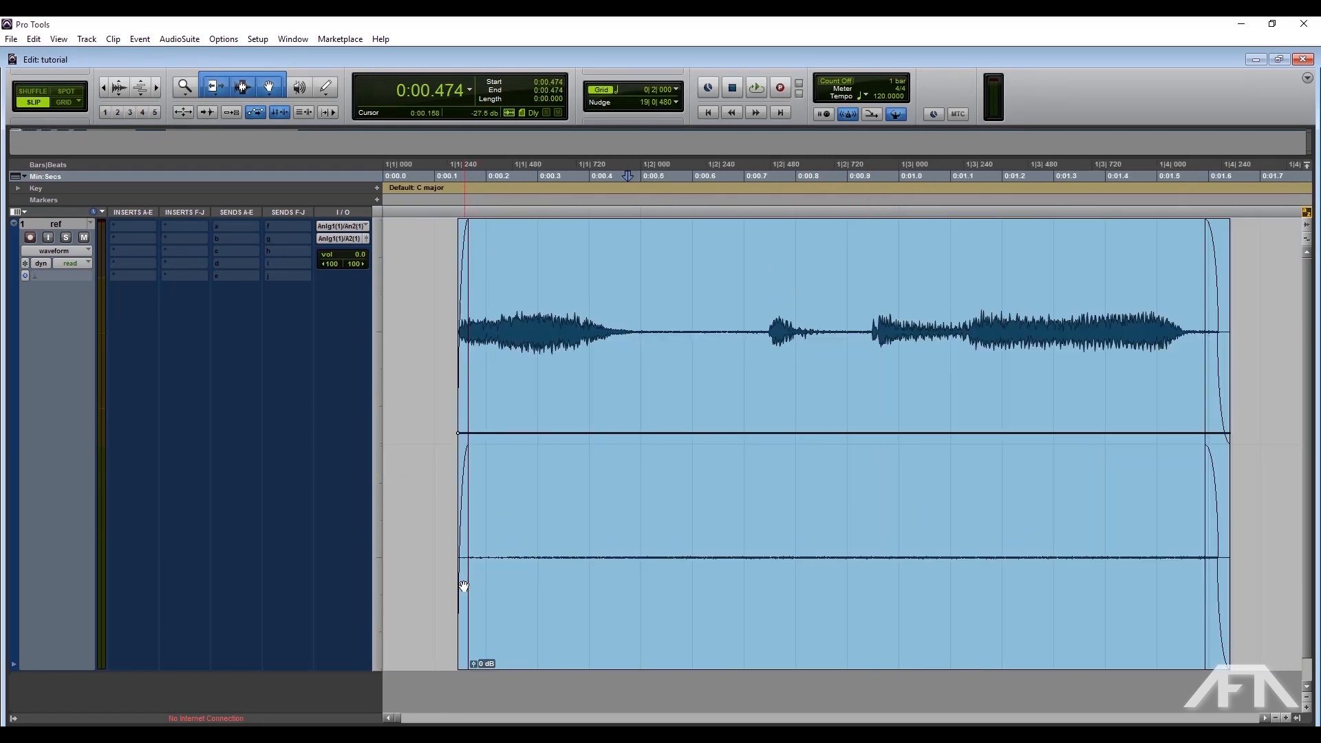
left_click(463, 586)
key("t")
key("t")
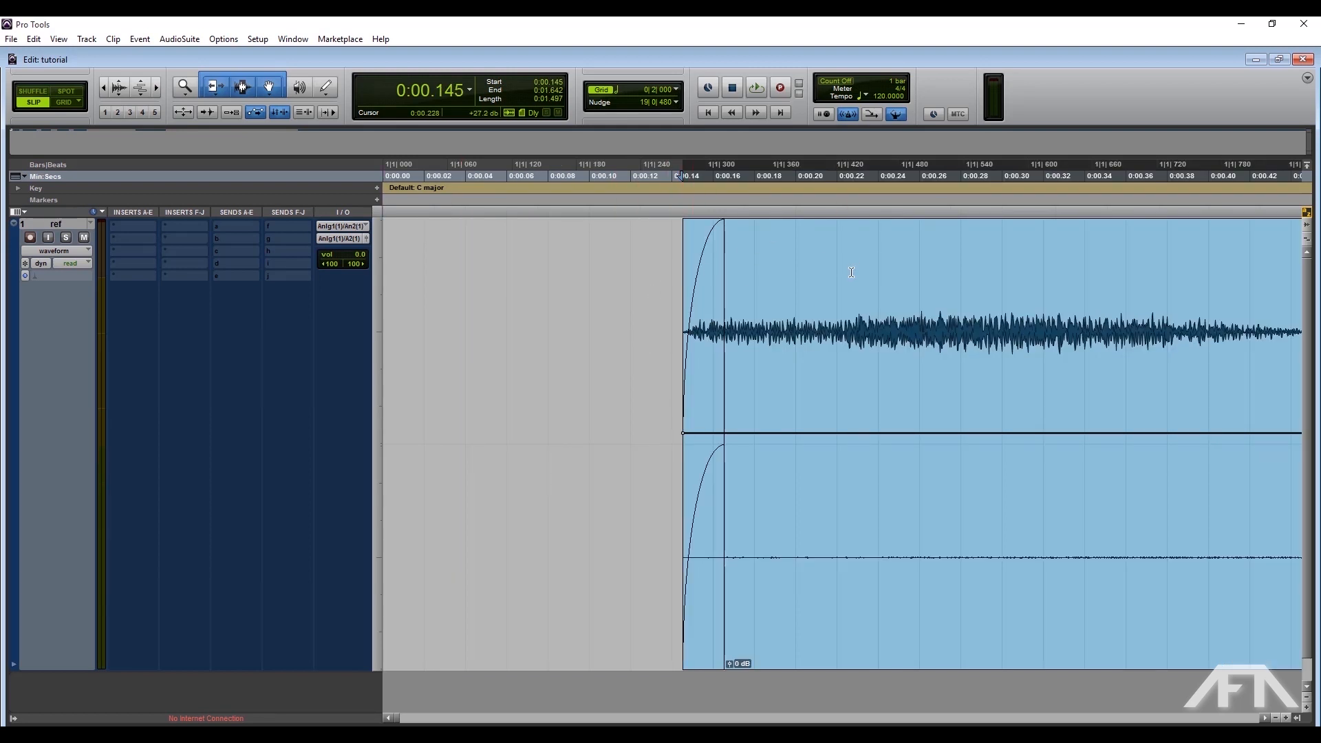
key("r")
key("r")
key("r")
- Select the fade-out at the end of the first clip and examine its curve up close
left_click(803, 552)
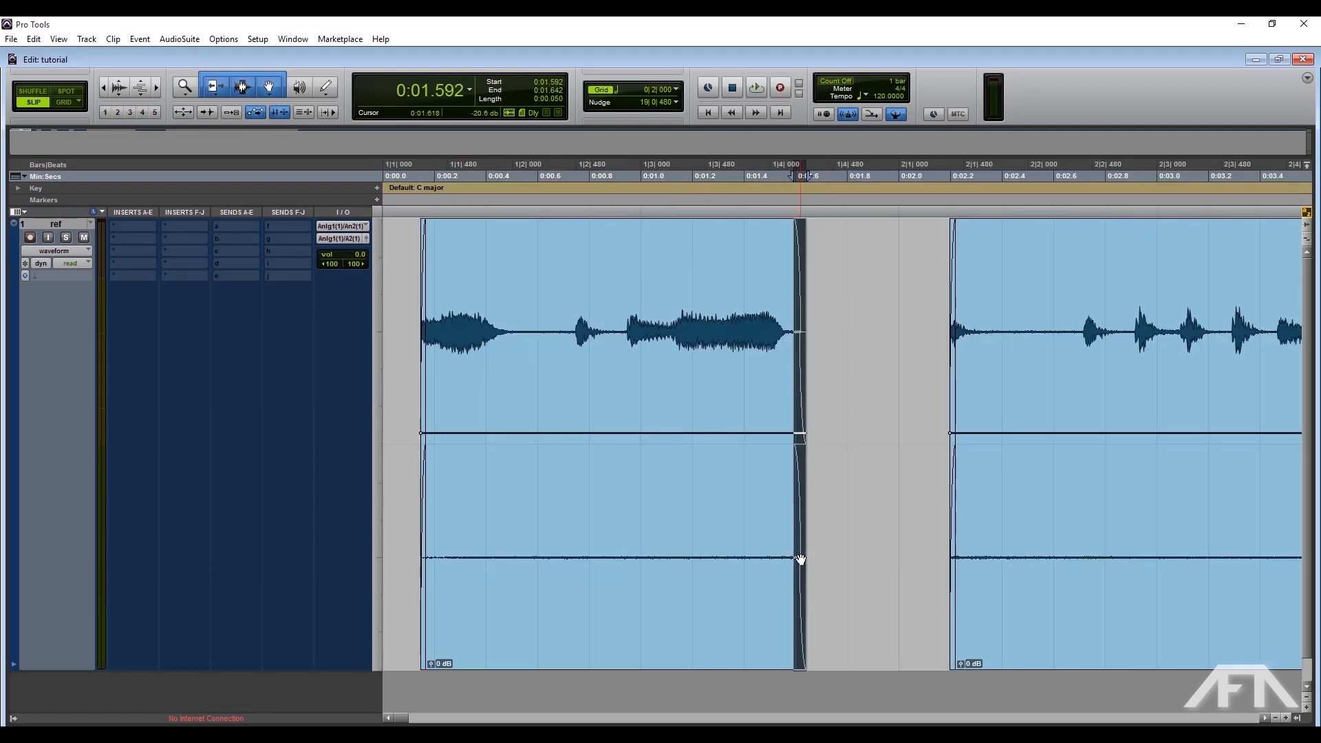
key("t")
key("t")
key("t")
key("t")
key("r")
key("r")
key("r")
key("r")
key("t")
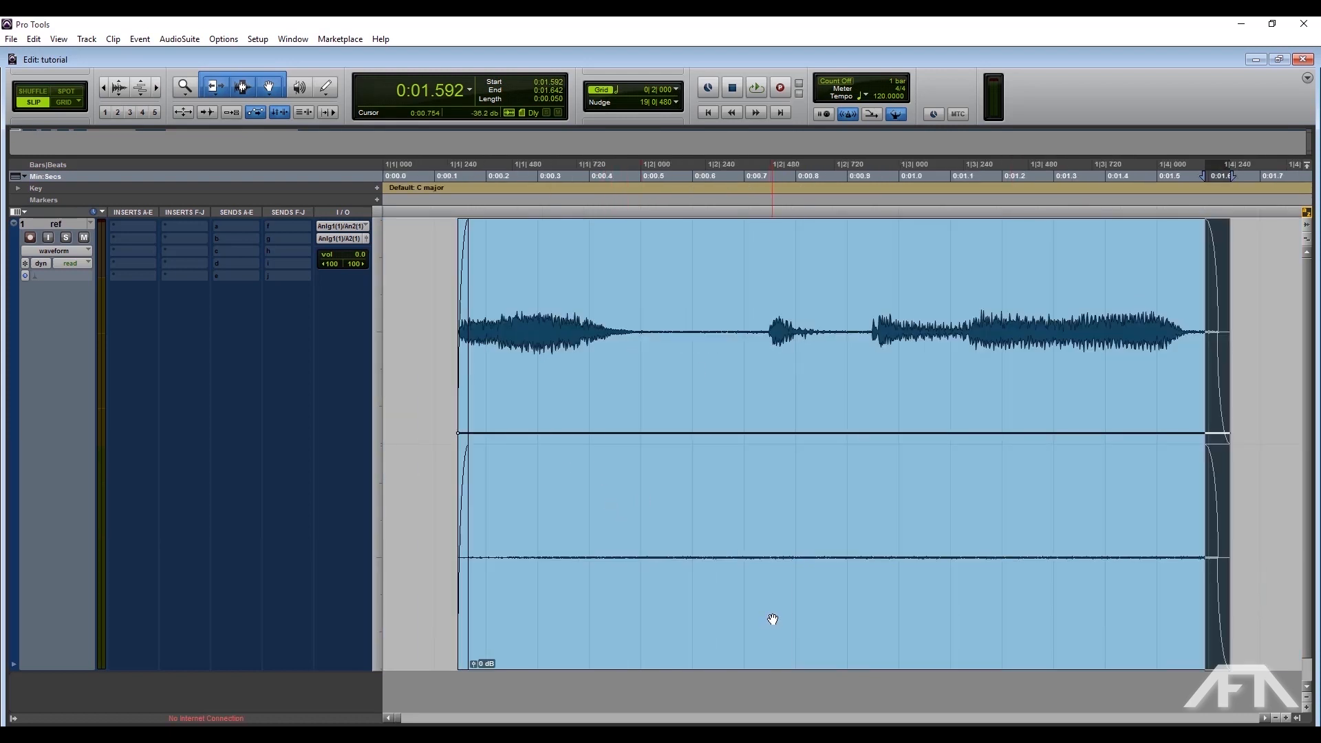
- Open the batch fade settings for the first clip and bend the fade-out S-curve, keeping the fade-in slope at Equal Gain
left_click(781, 575)
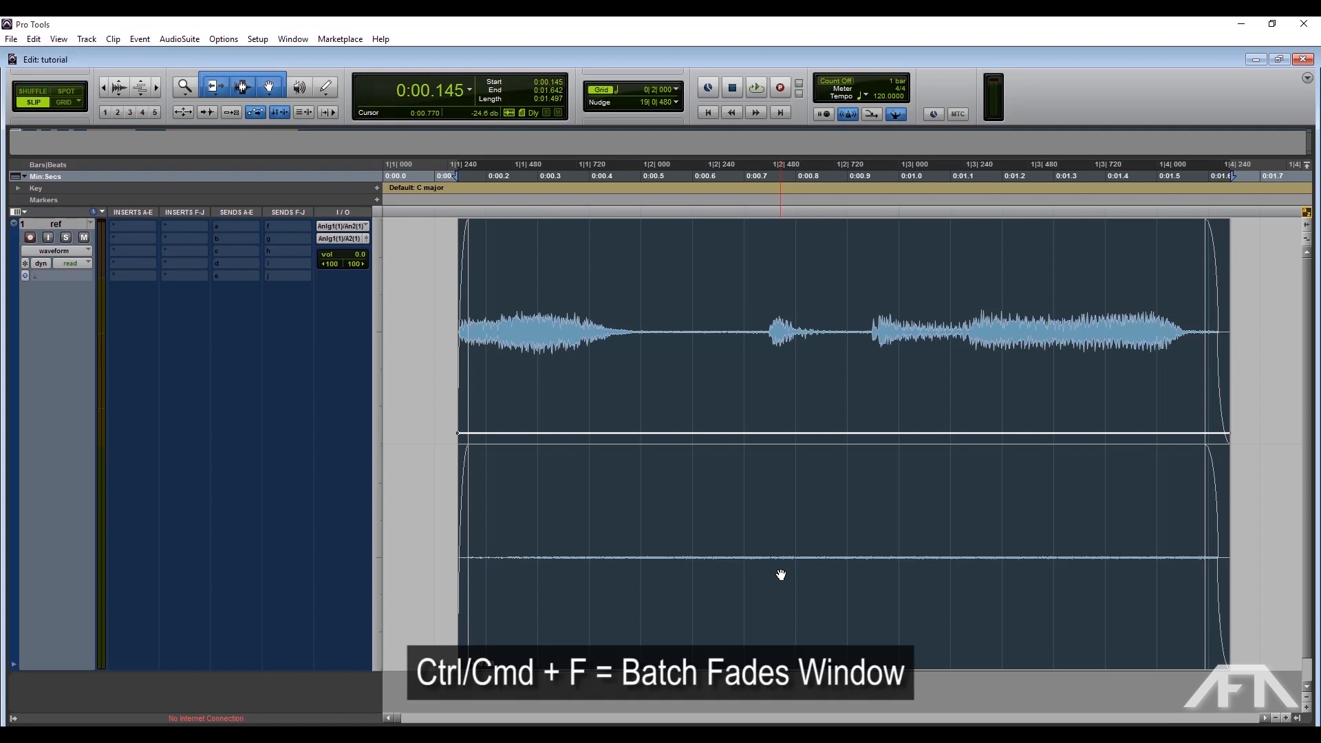
key("ctrl+f")
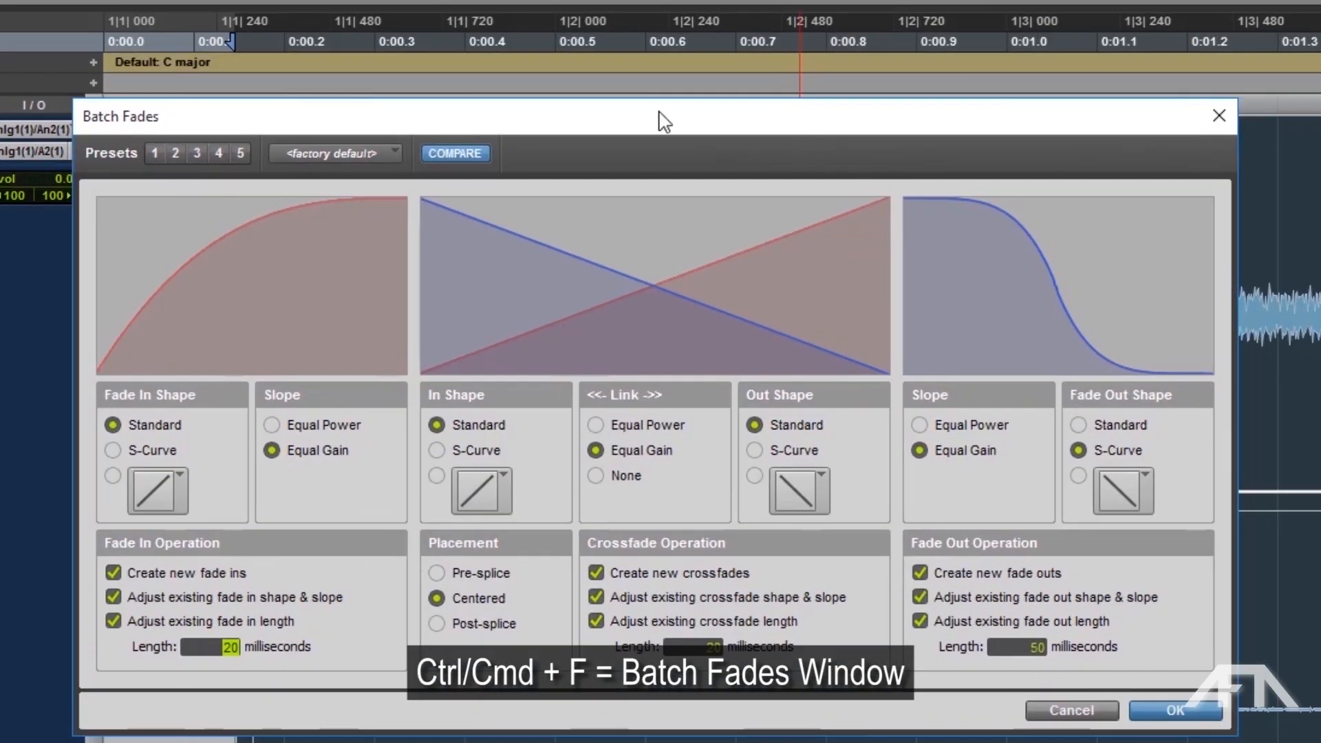
left_click_drag(718, 157, 725, 94)
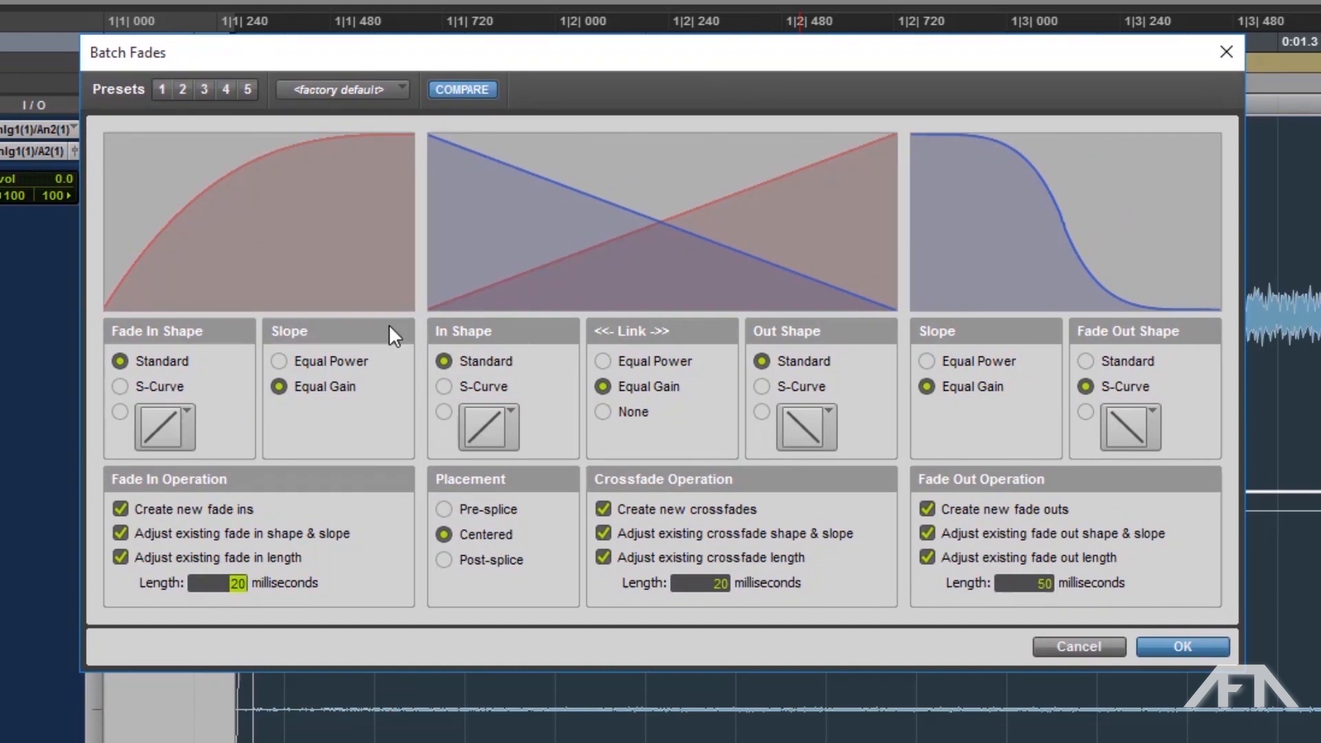
left_click(288, 360)
left_click(288, 386)
mouse_move(1066, 227)
left_mouse_down()
mouse_move(1067, 248)
mouse_move(1066, 200)
mouse_move(1067, 220)
left_mouse_up()
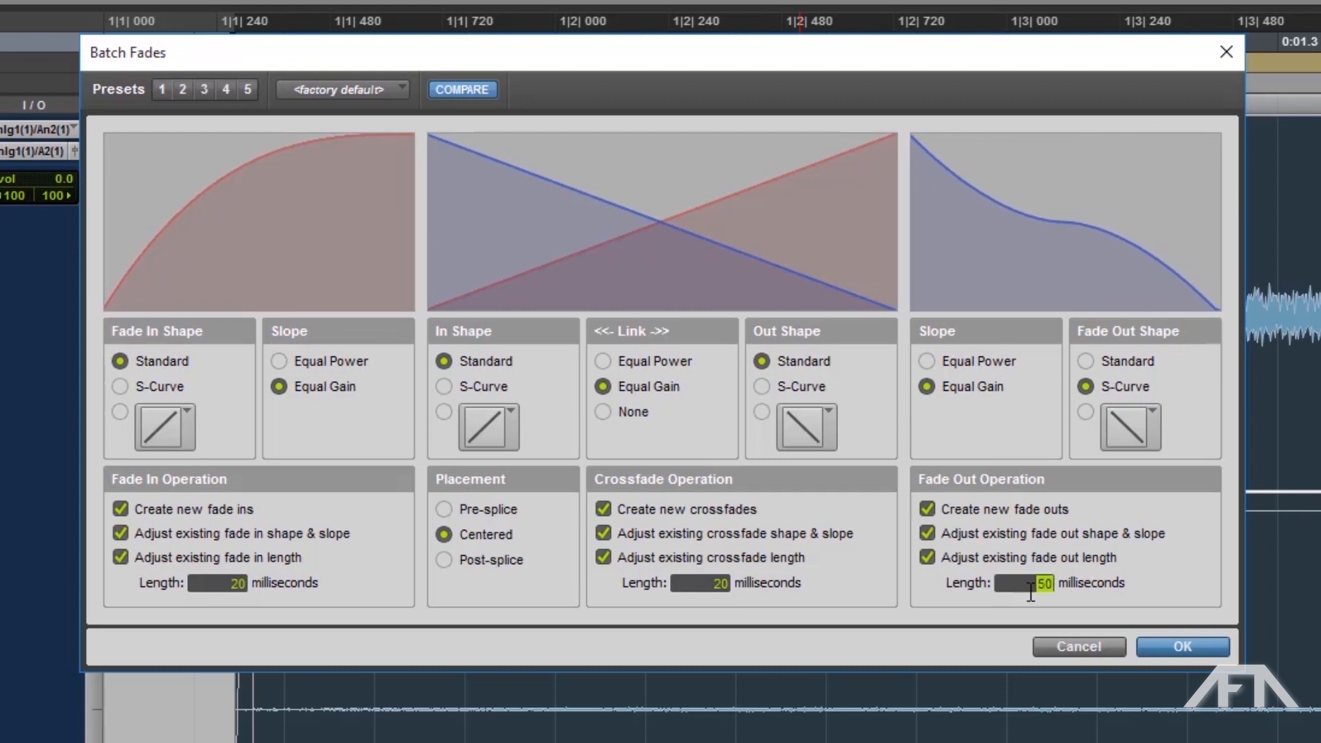
left_click(223, 585)
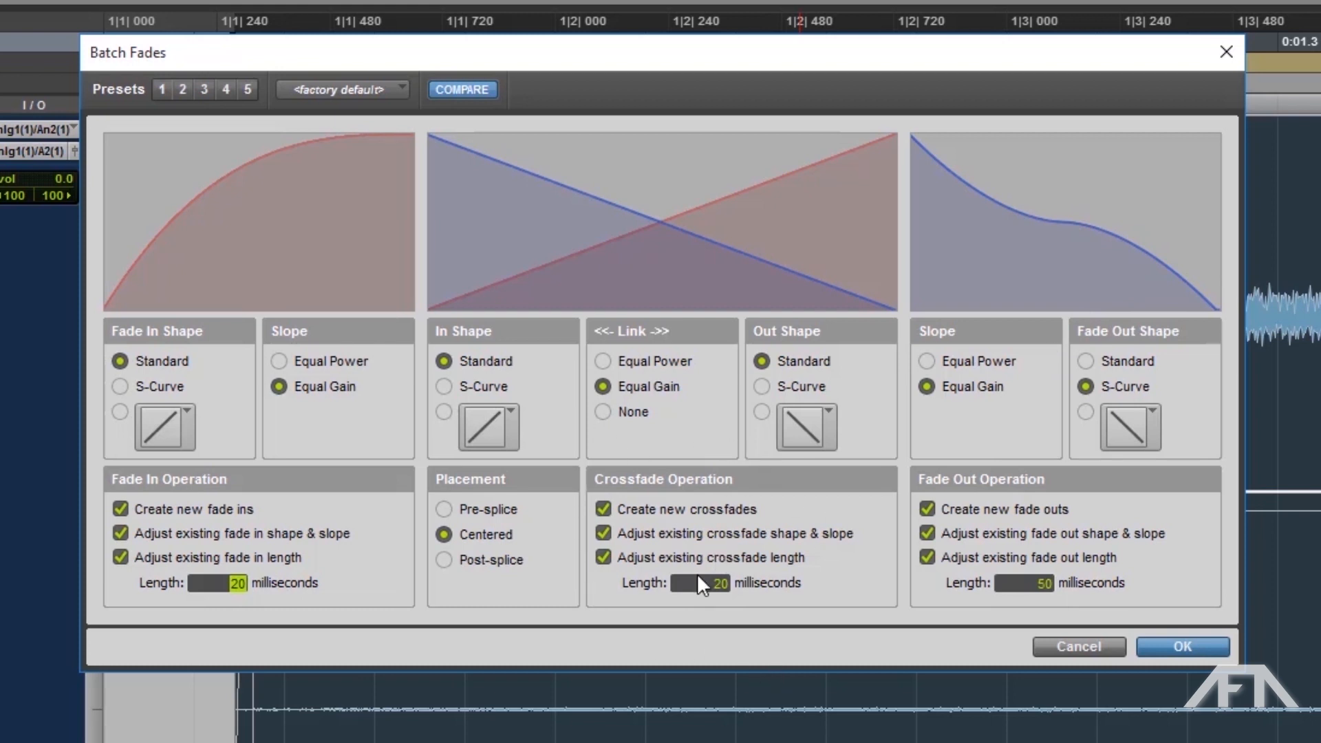
- Give the batch fade-in the gently rising, slow-start preset curve and a length of 35 milliseconds
left_click(120, 411)
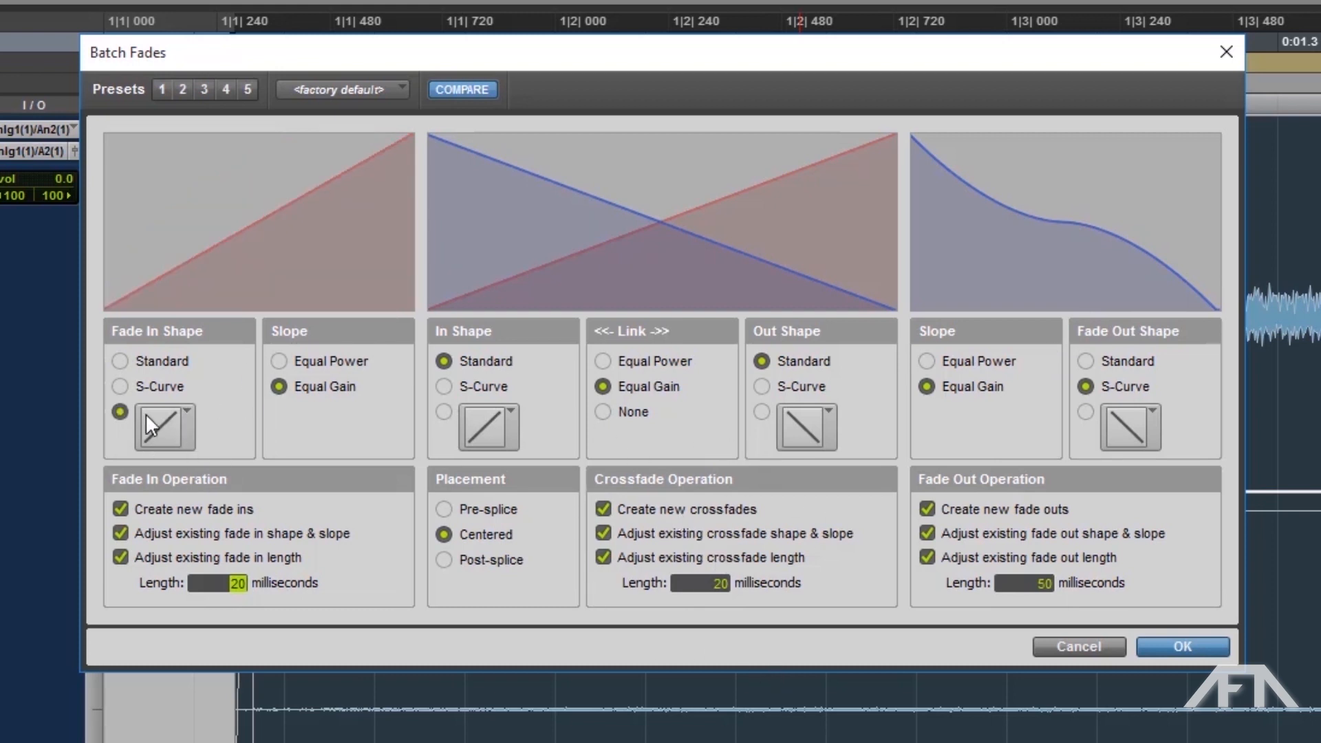
left_click(168, 435)
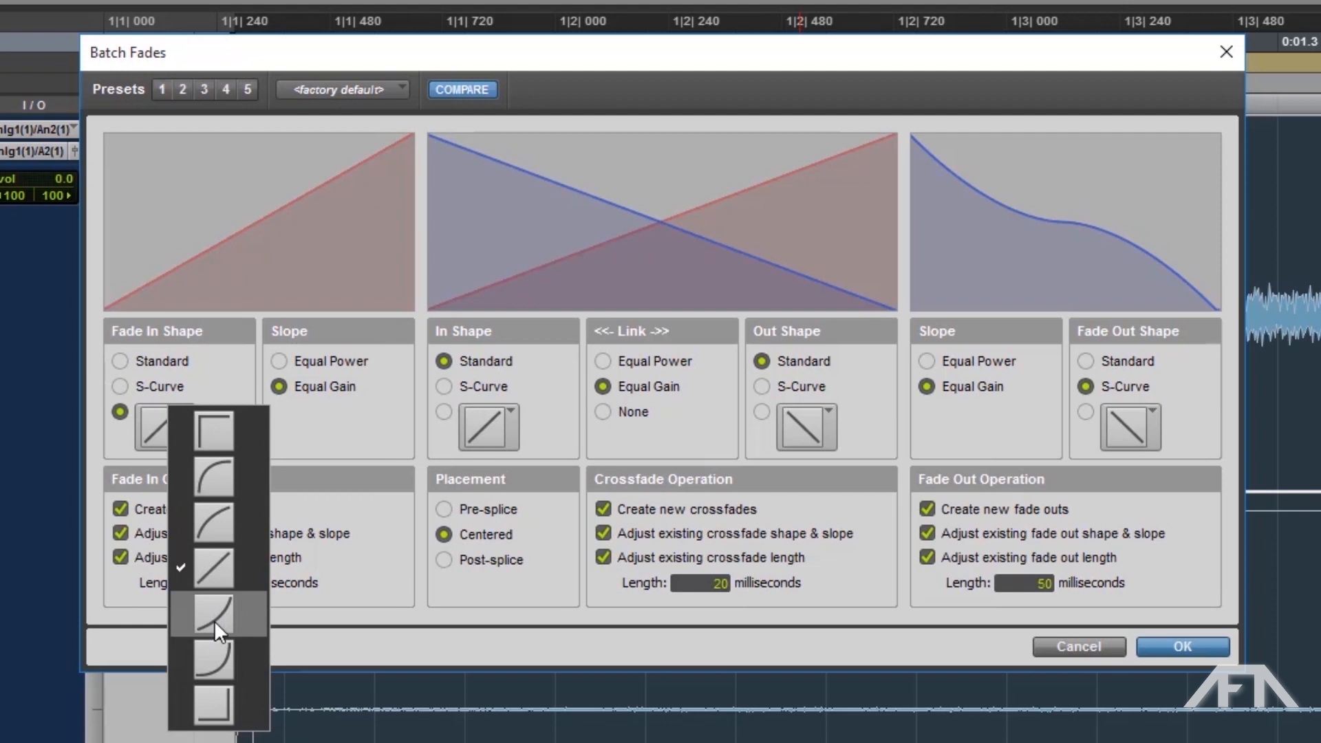
left_click(213, 621)
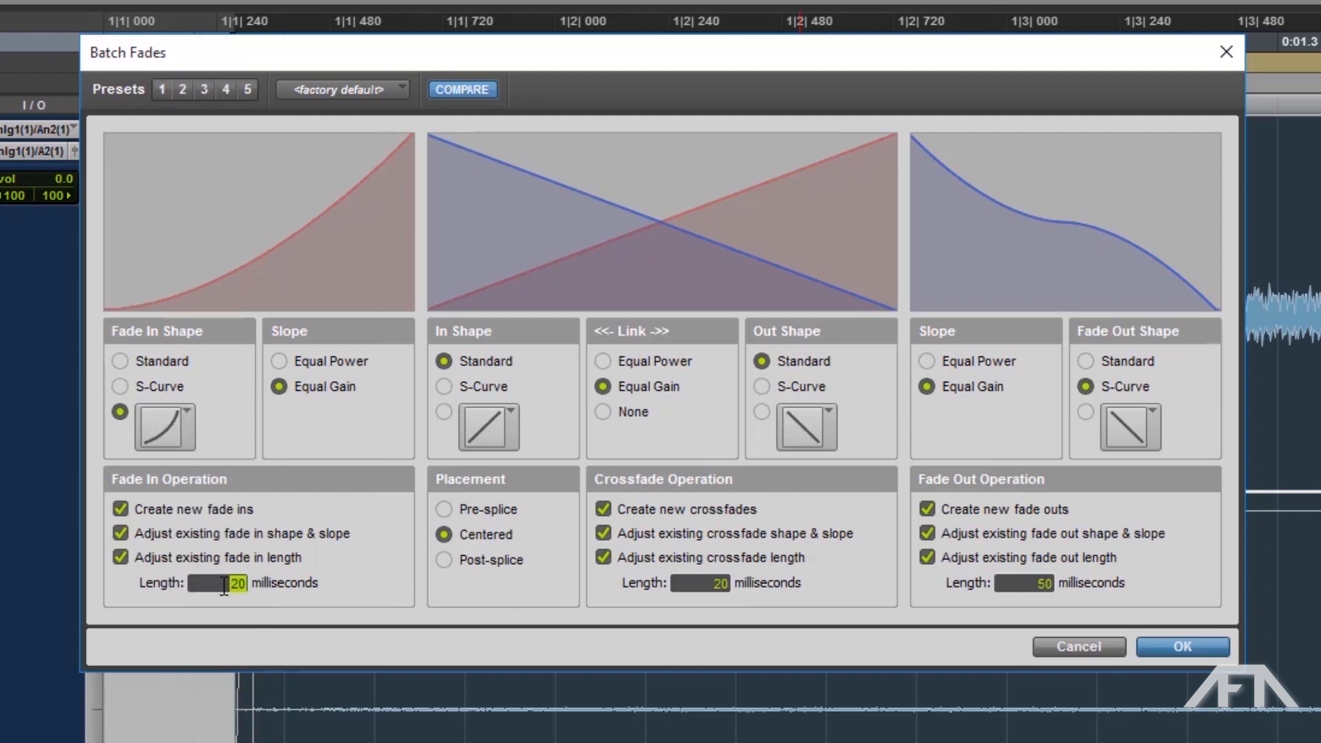
type("35")
- Give the batch fade-out the gently bowed, slow-start preset curve with a length of 60 milliseconds, and apply the fades
left_click(1123, 425)
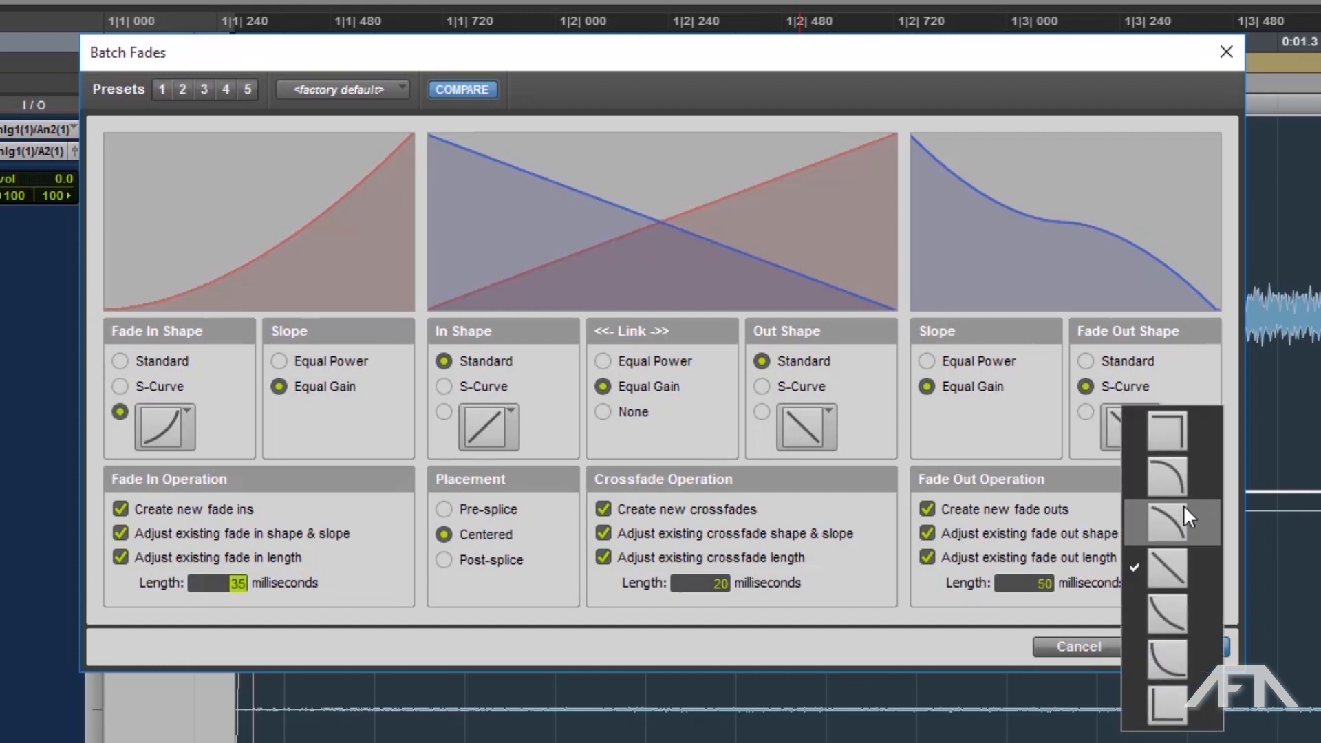
left_click(1174, 522)
left_click(1106, 581)
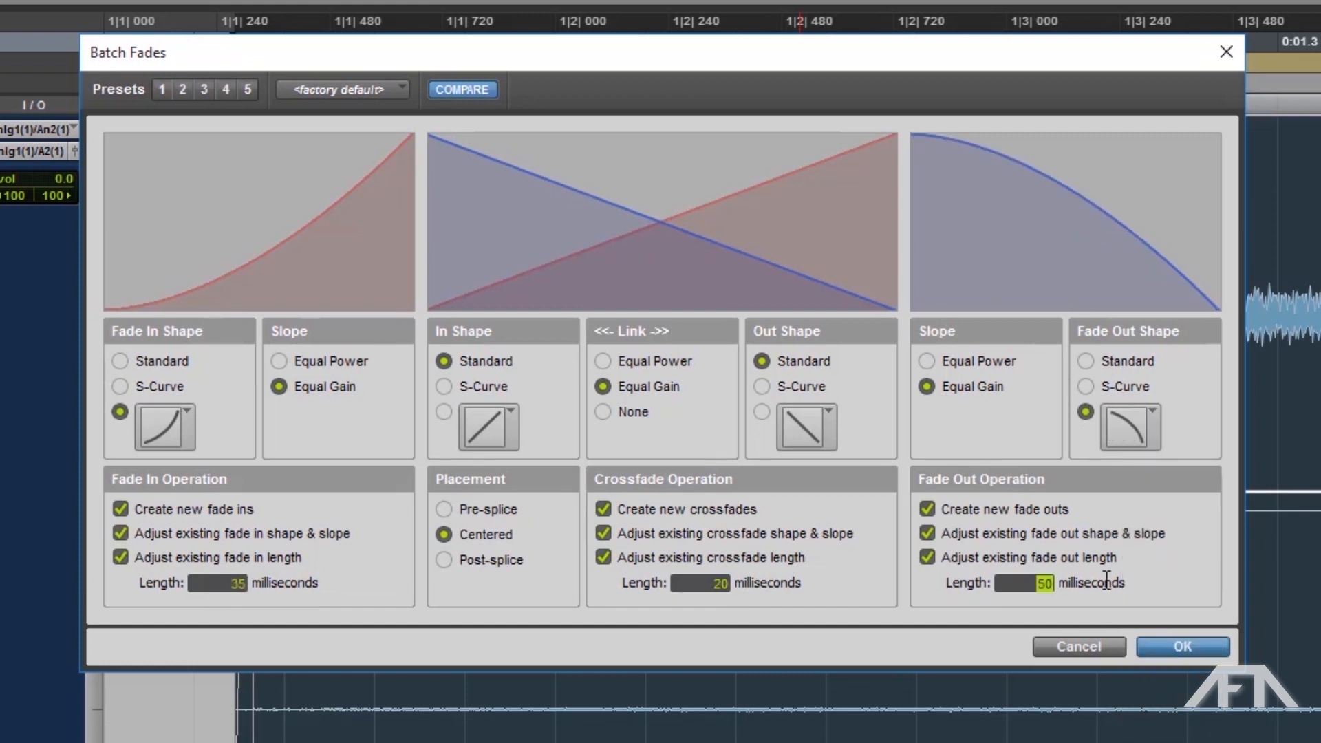
type("60")
left_click(1166, 641)
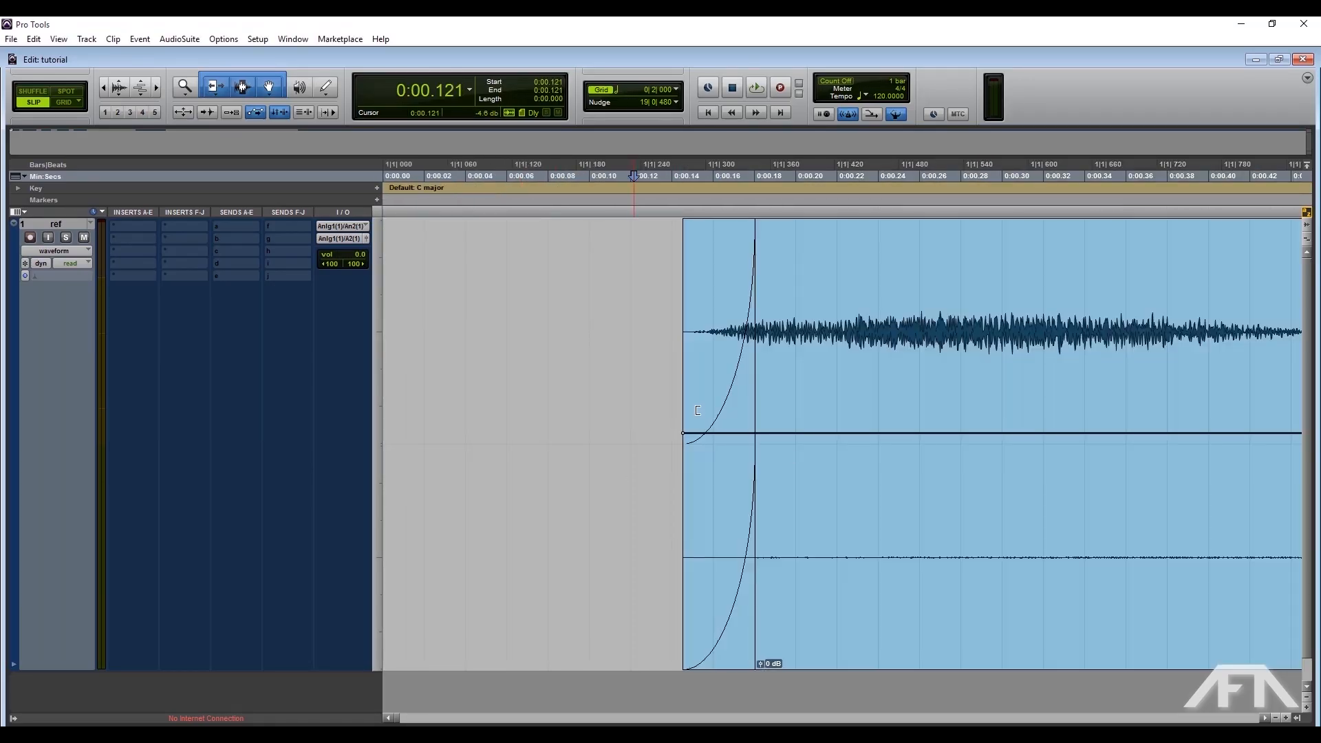
- Inspect the reshaped fade-in and fade-out at both ends of the first clip
key("ctrl+bracketleft")
key("ctrl+bracketleft")
key("ctrl+bracketleft")
left_click(799, 550)
key("t")
key("t")
key("t")
key("r")
key("r")
key("r")
key("r")
key("r")
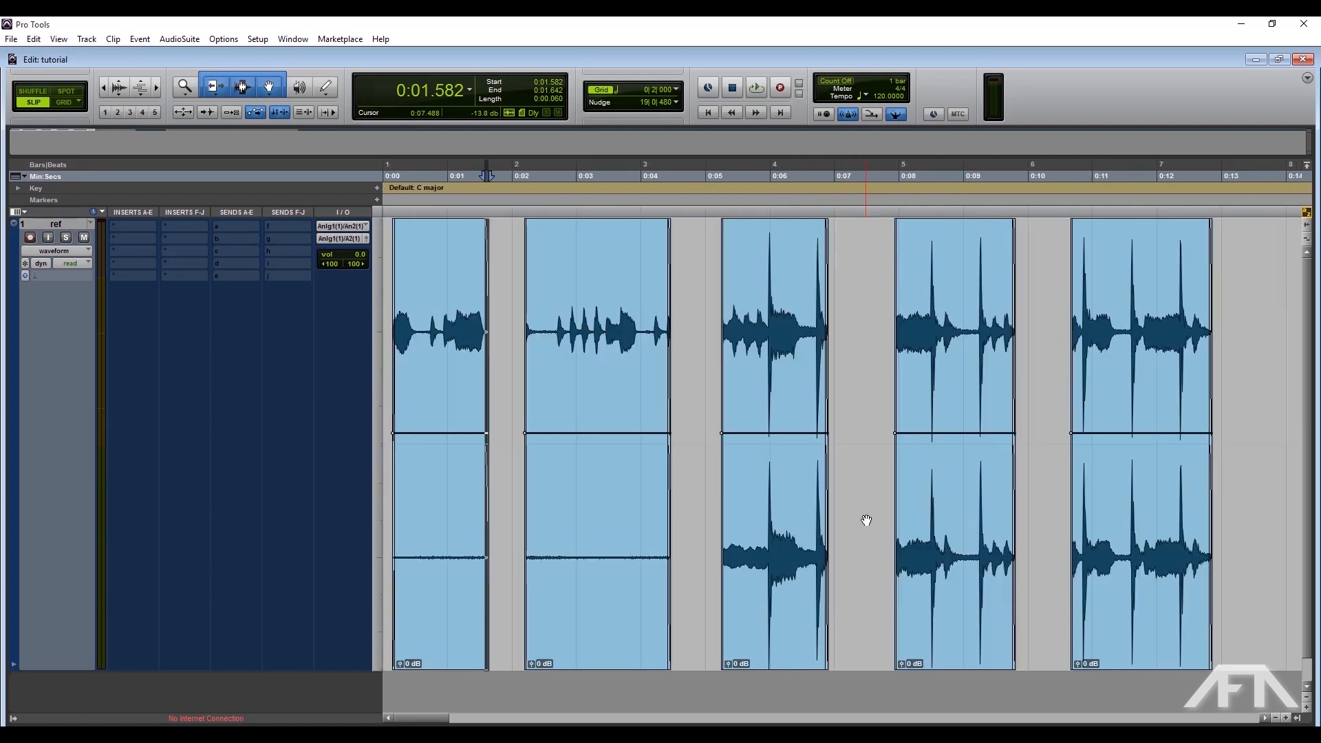
key("r")
- Select from about 0:03.295 to 0:03.315 across the split in the second clip and open the crossfade settings
left_click_drag(723, 585, 410, 551)
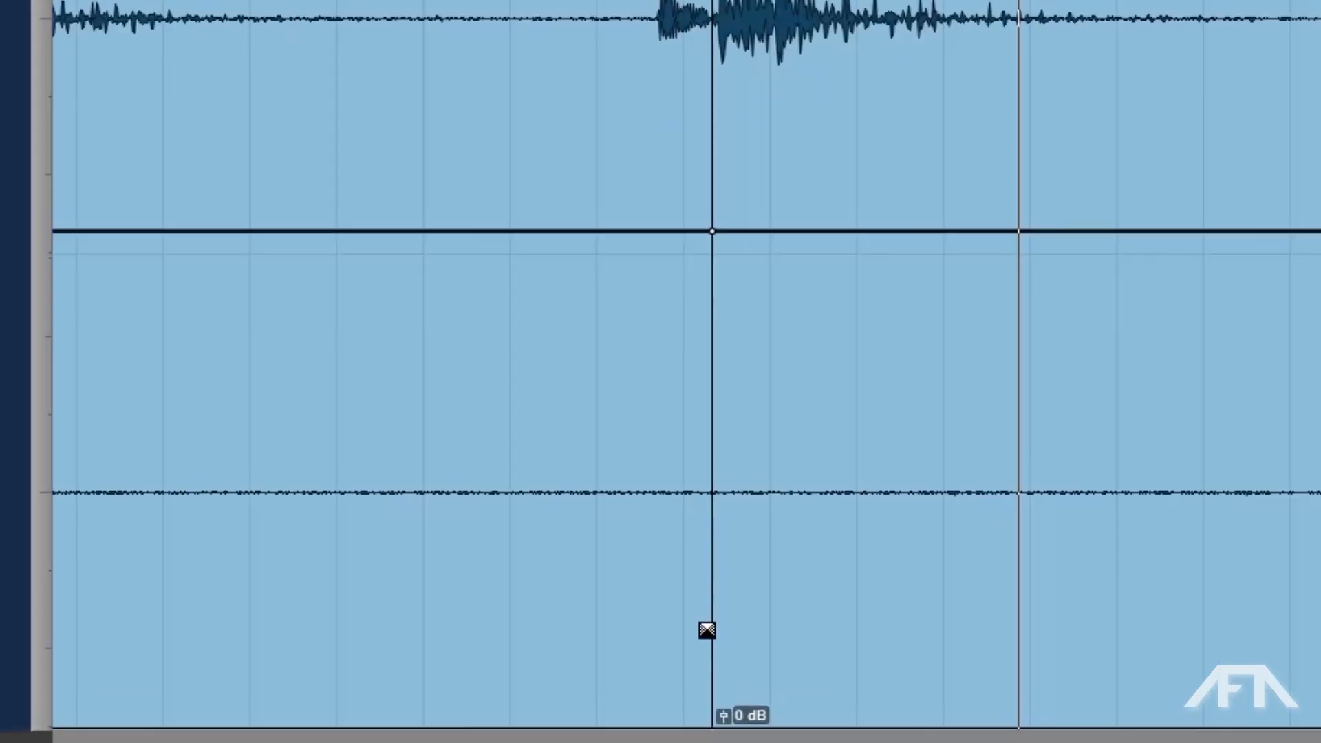
left_click_drag(711, 645, 643, 643)
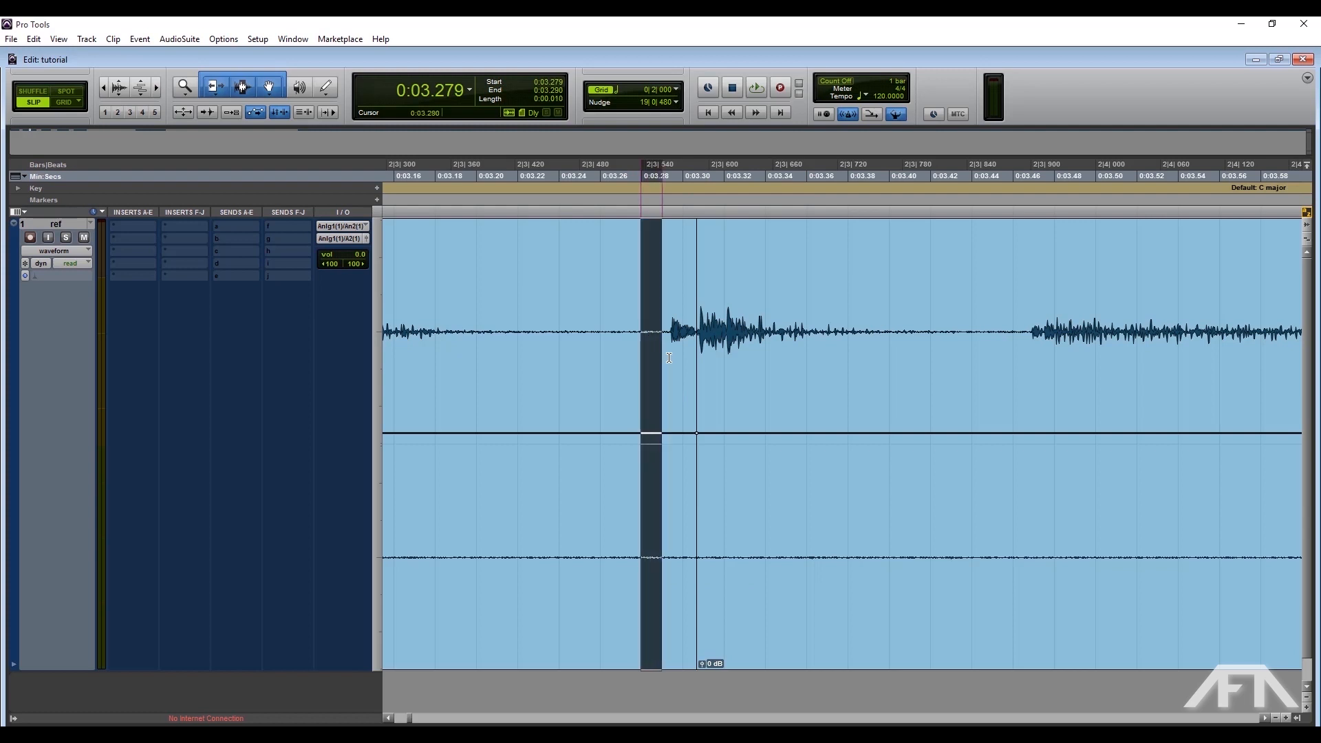
left_click_drag(679, 352, 714, 351)
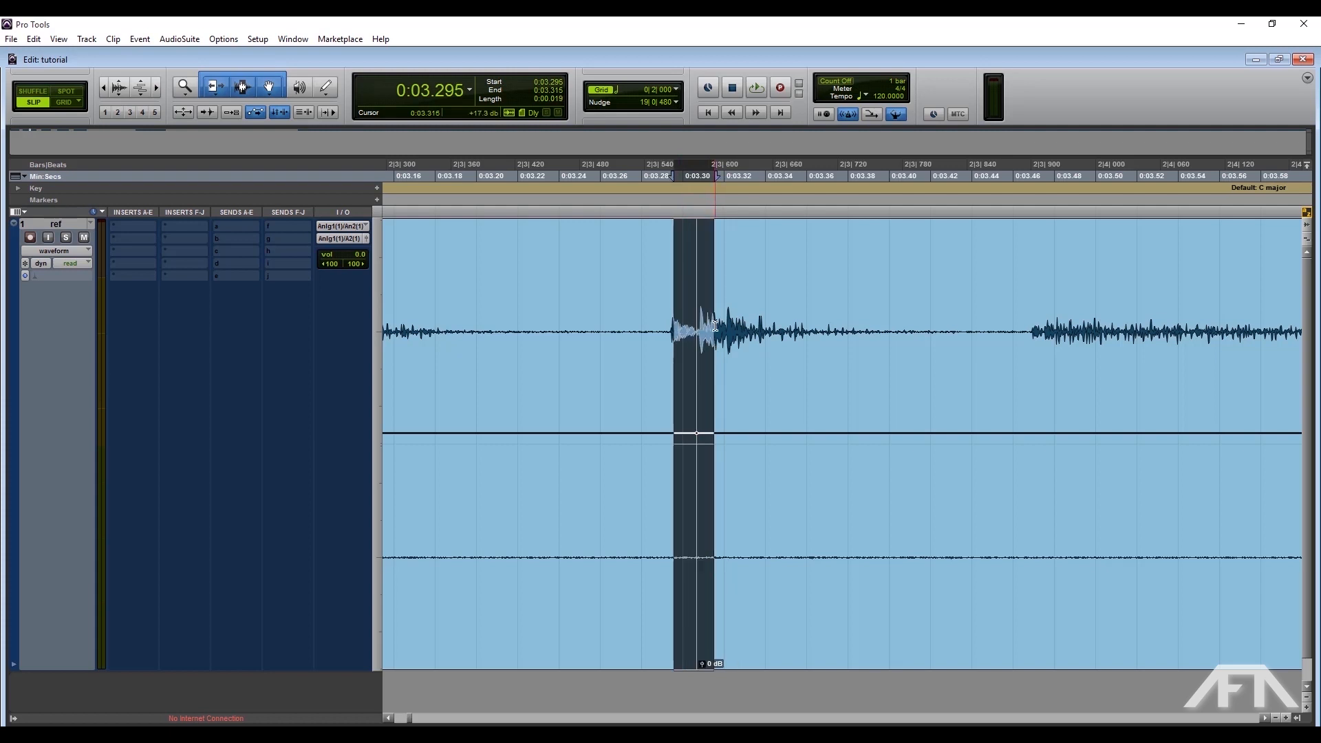
key("ctrl+f")
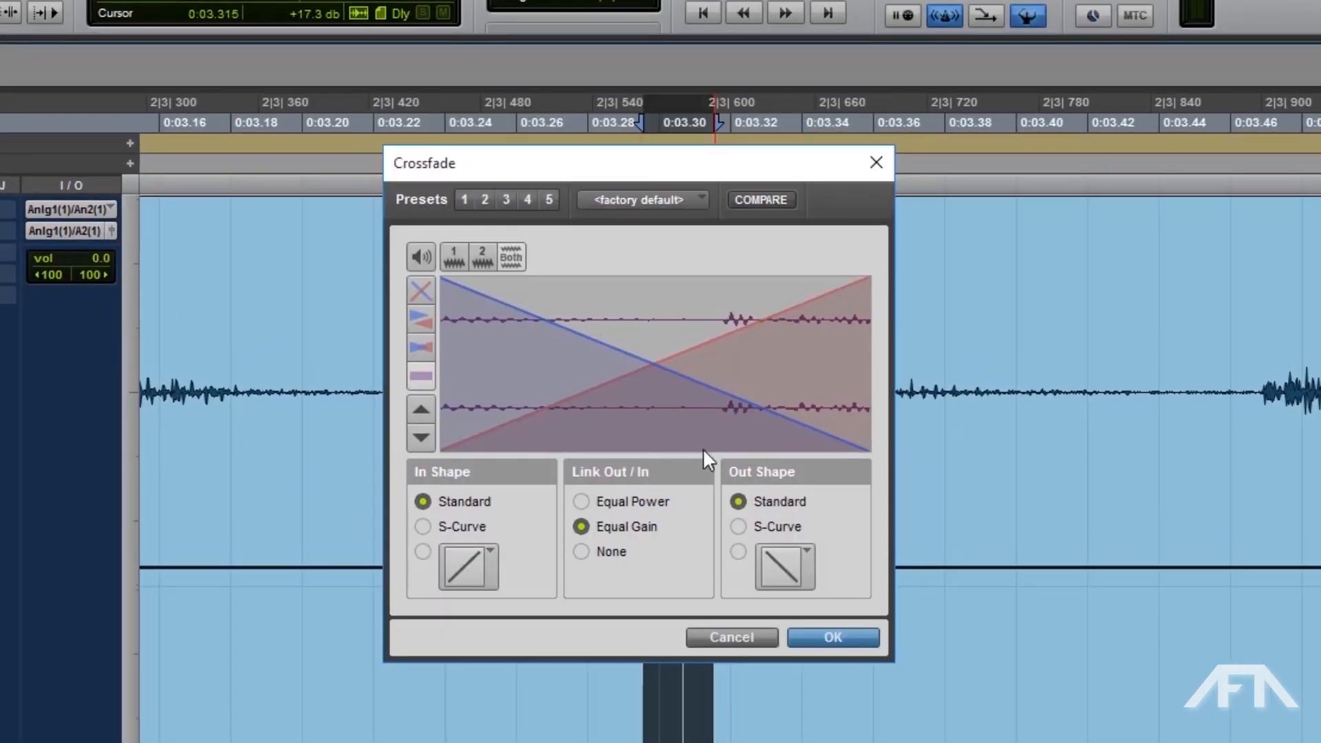
- Set the crossfade link to None, the out shape to the straight preset curve and the in shape to S-Curve
left_click(637, 502)
left_click(634, 531)
left_click(605, 548)
left_click(738, 552)
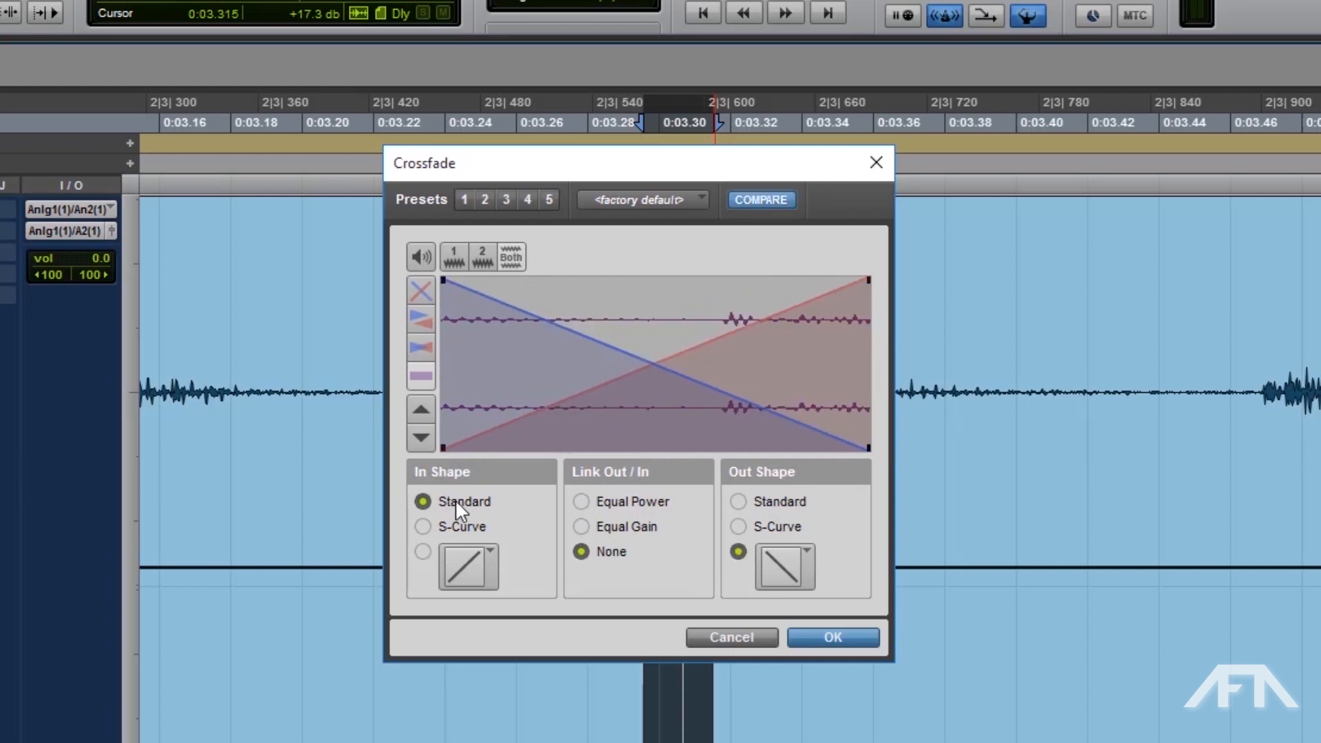
left_click(462, 527)
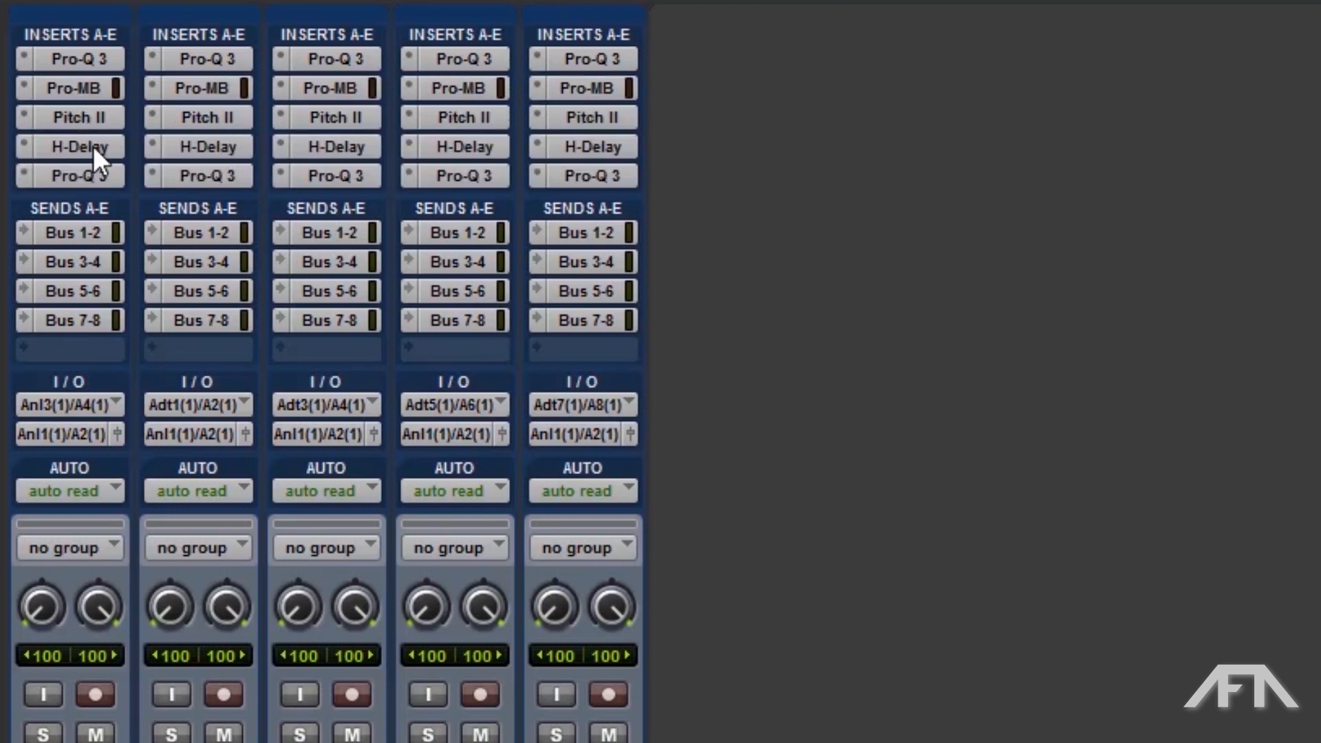
- Toggle the bypass of the fifth insert (Pro-Q 3) and the state of the Bus 1-2 to Bus 7-8 sends across all tracks
left_click(93, 174, "ctrl+alt")
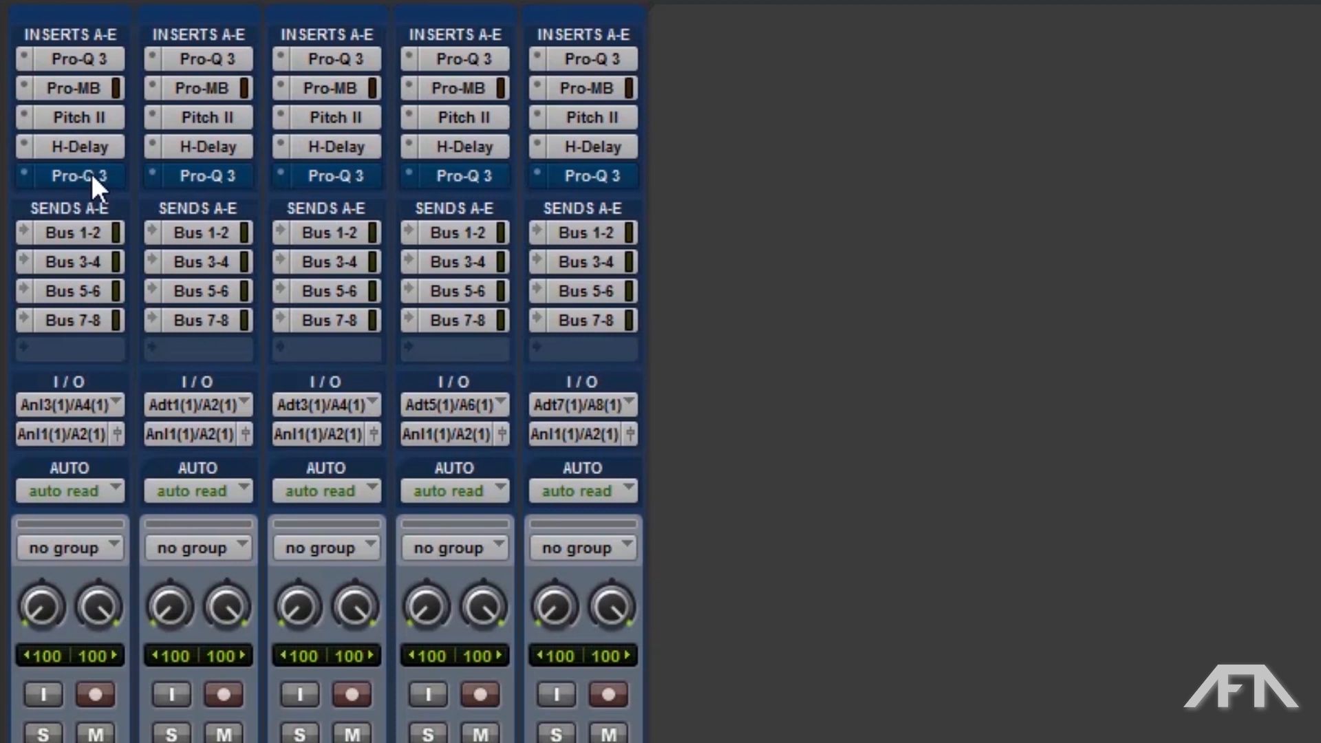
left_click(92, 173, "ctrl+alt")
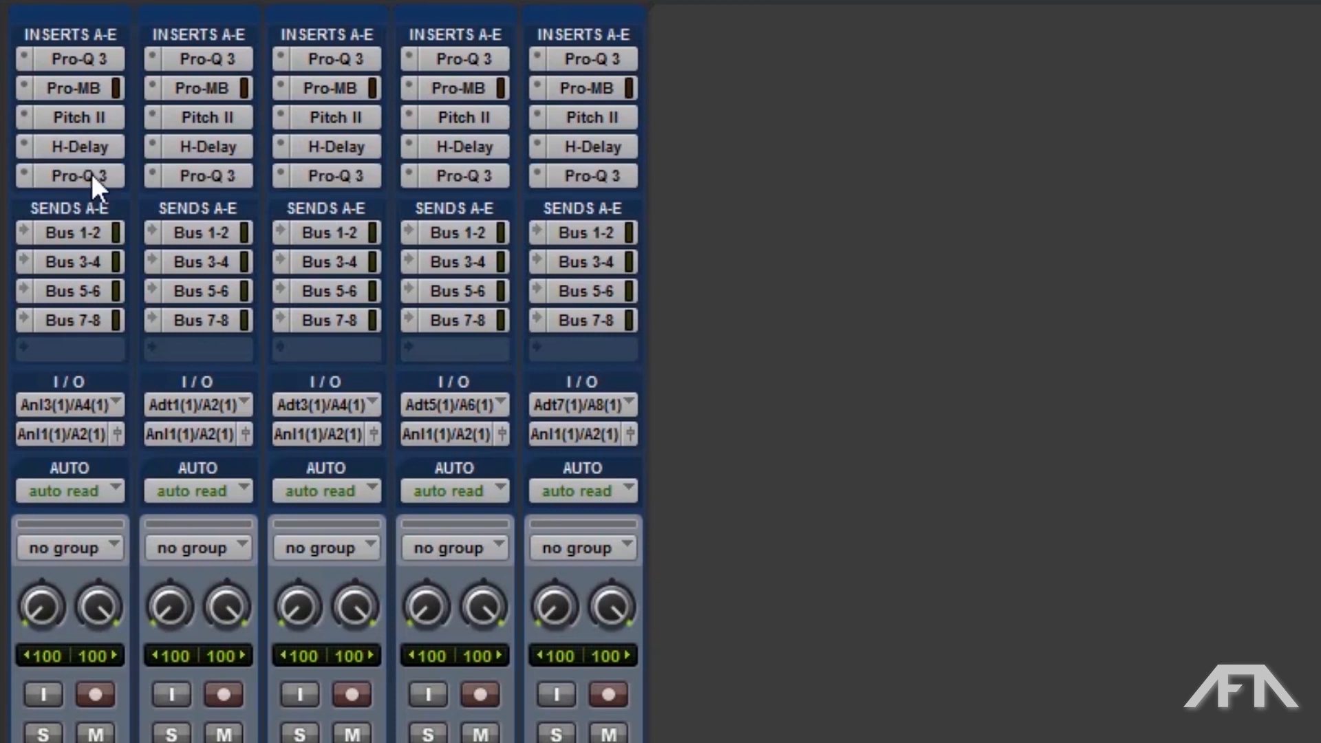
left_click(92, 228, "ctrl+alt+super")
left_click(92, 238, "ctrl+alt+super")
left_click(98, 259, "ctrl+alt+super")
left_click(97, 256, "ctrl+alt+super")
left_click(97, 288, "ctrl+alt+super")
left_click(98, 320, "ctrl+alt+super")
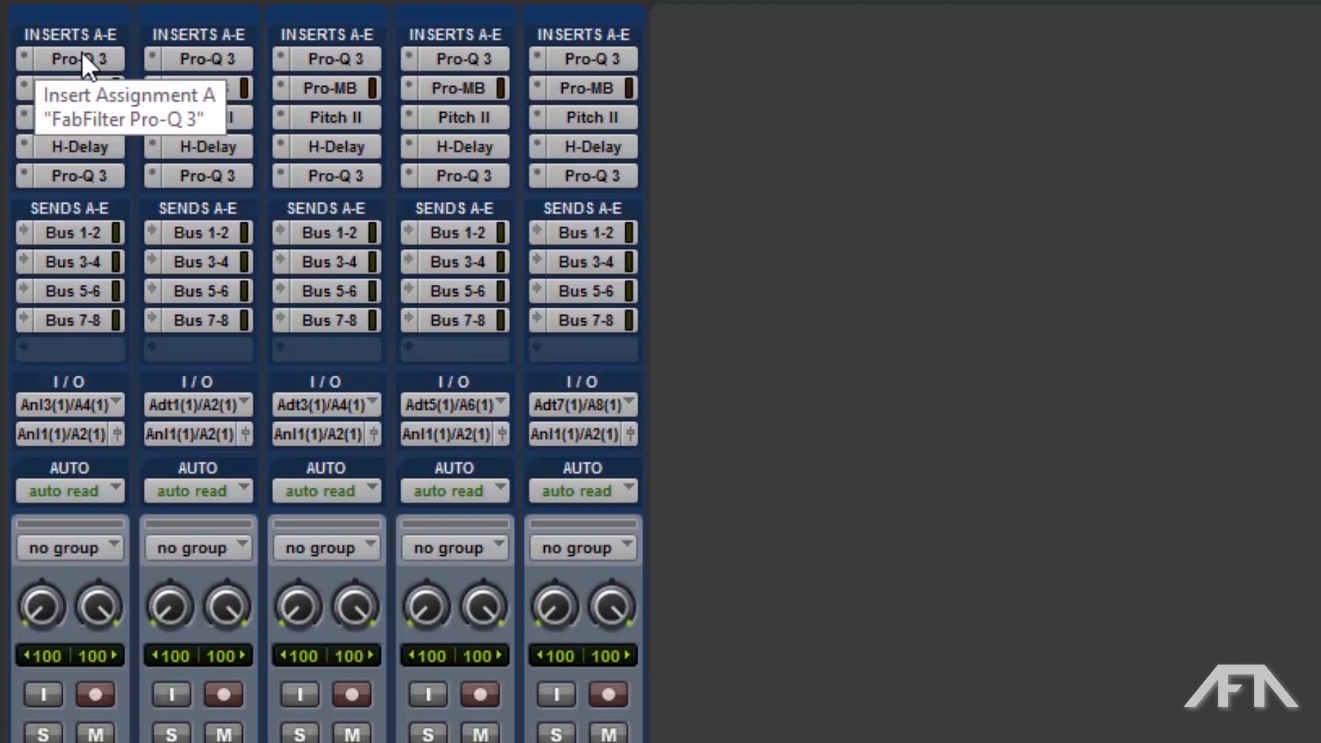
- Toggle the first insert, Pro-Q 3, between inactive and active on all tracks
left_click(81, 51, "ctrl+alt+super")
left_click(82, 52, "ctrl+alt+super")
left_click(84, 55, "super")
left_click(84, 55, "super")
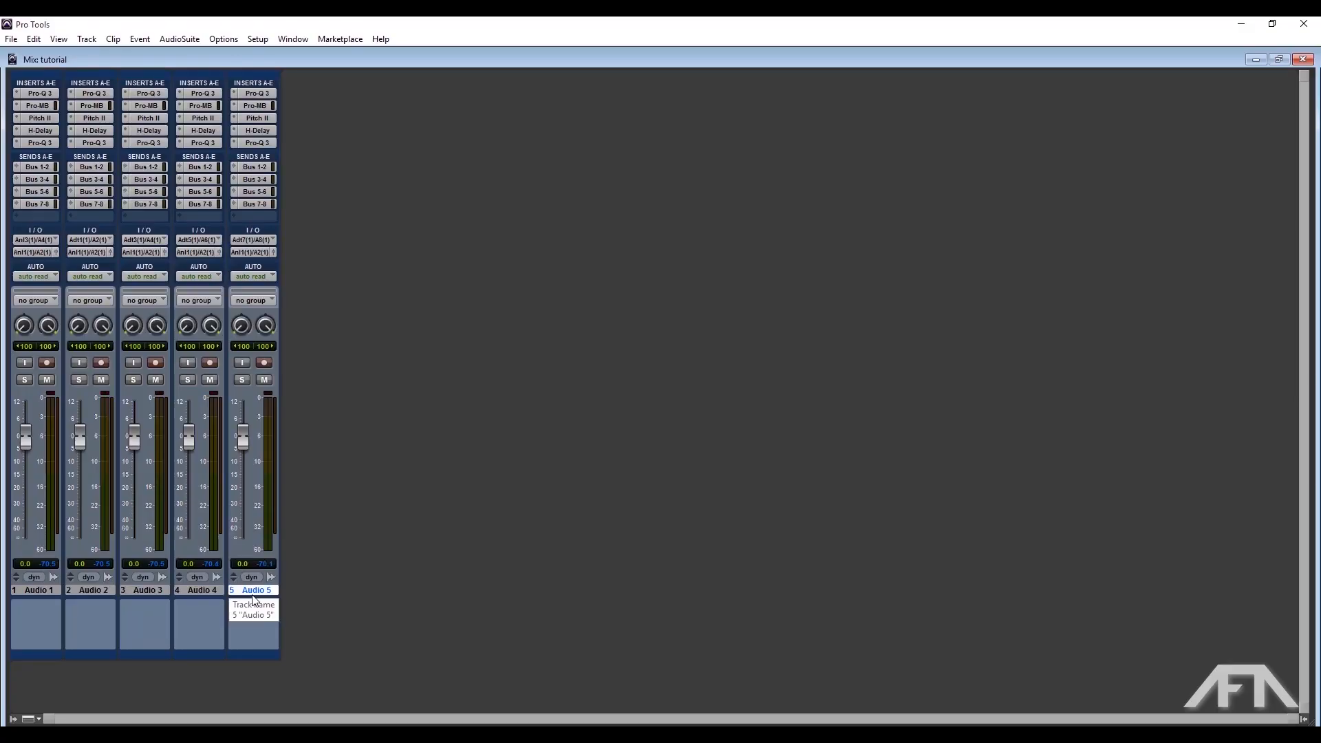
- Select tracks Audio 1 to Audio 3 and toggle the bypass of all their inserts on and off
left_click(41, 592, "shift")
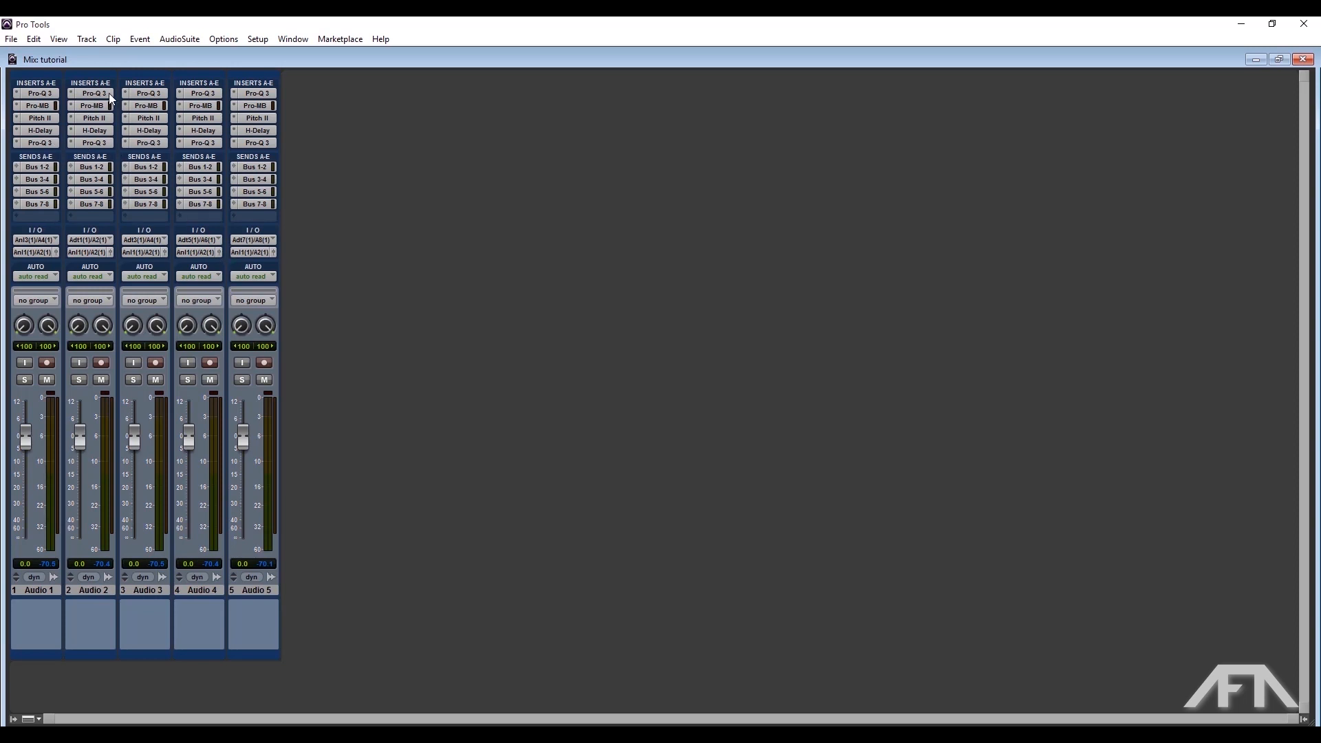
left_click(137, 593)
left_click(38, 592, "shift")
key("shift+a")
key("shift+a")
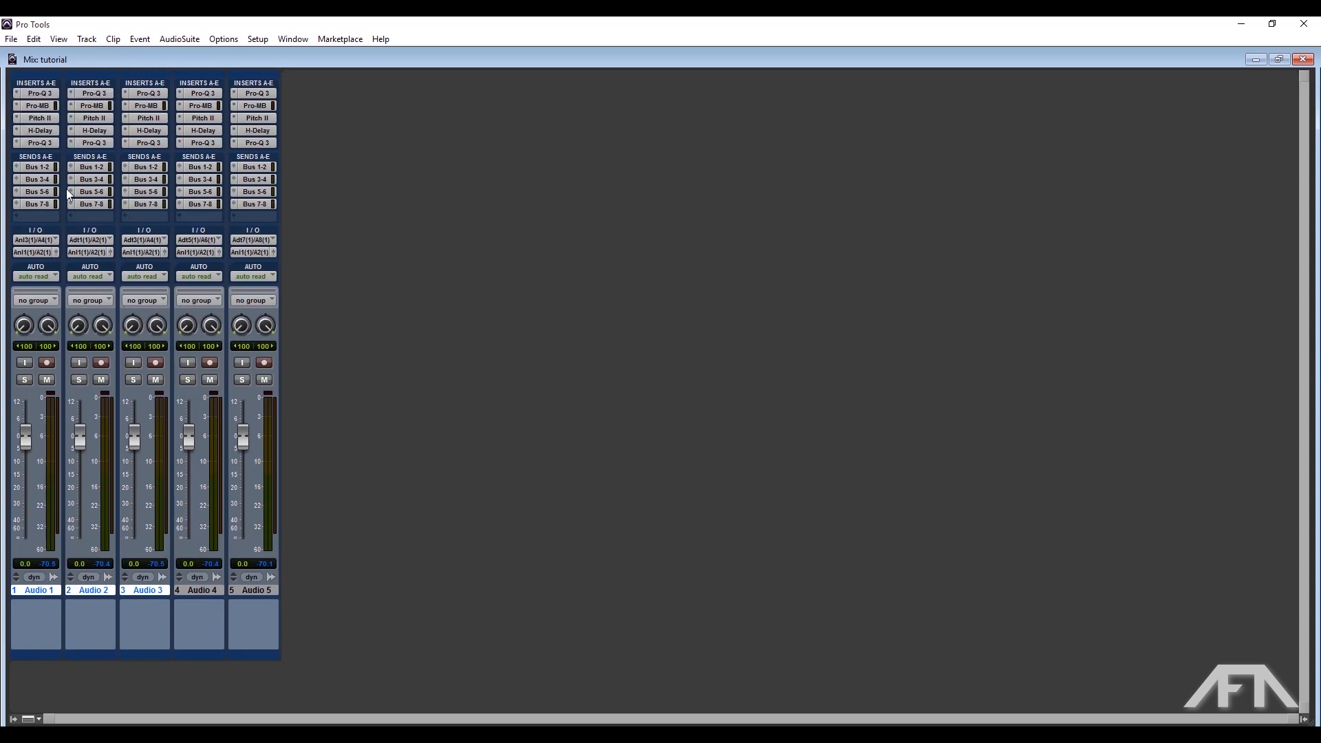
- Toggle the active state of the first insert on the selected tracks, extending the track selection through Audio 5
left_click(35, 90, "ctrl+alt+shift+super")
left_click(256, 592, "shift")
left_click(43, 90, "ctrl+alt+shift+super")
left_click(43, 90, "ctrl+alt+shift+super")
left_click(43, 90, "ctrl+alt+shift+super")
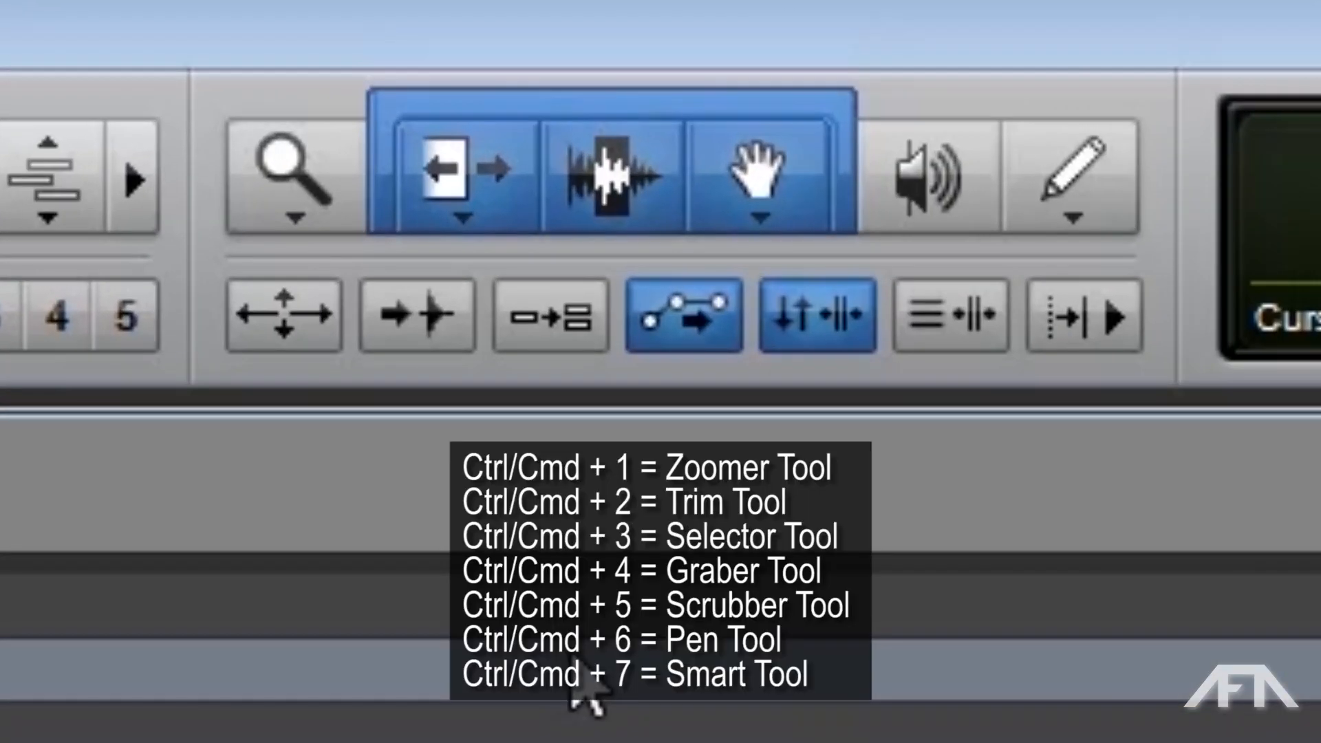
- Activate the Zoomer, Trim, Selector, Grabber, Scrubber and Pencil tools in turn, and return to the Smart Tool
key("ctrl+1")
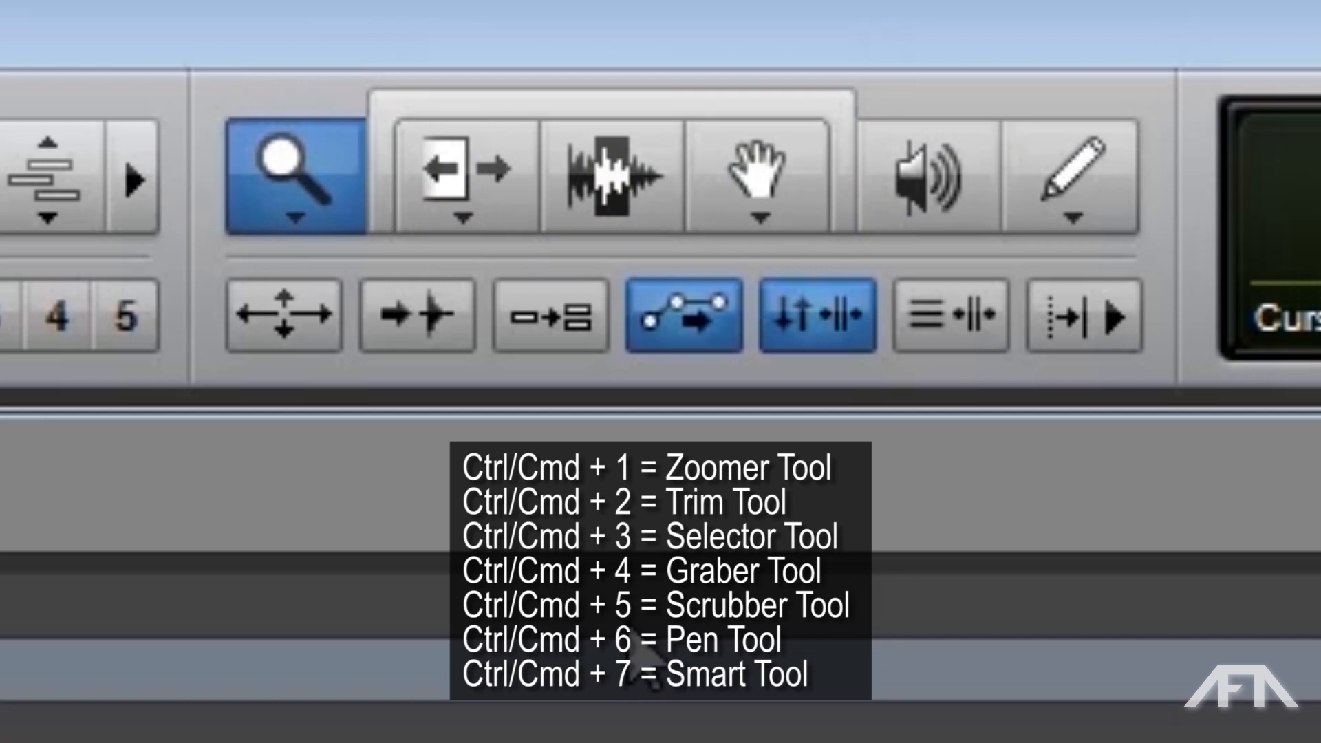
key("ctrl+2")
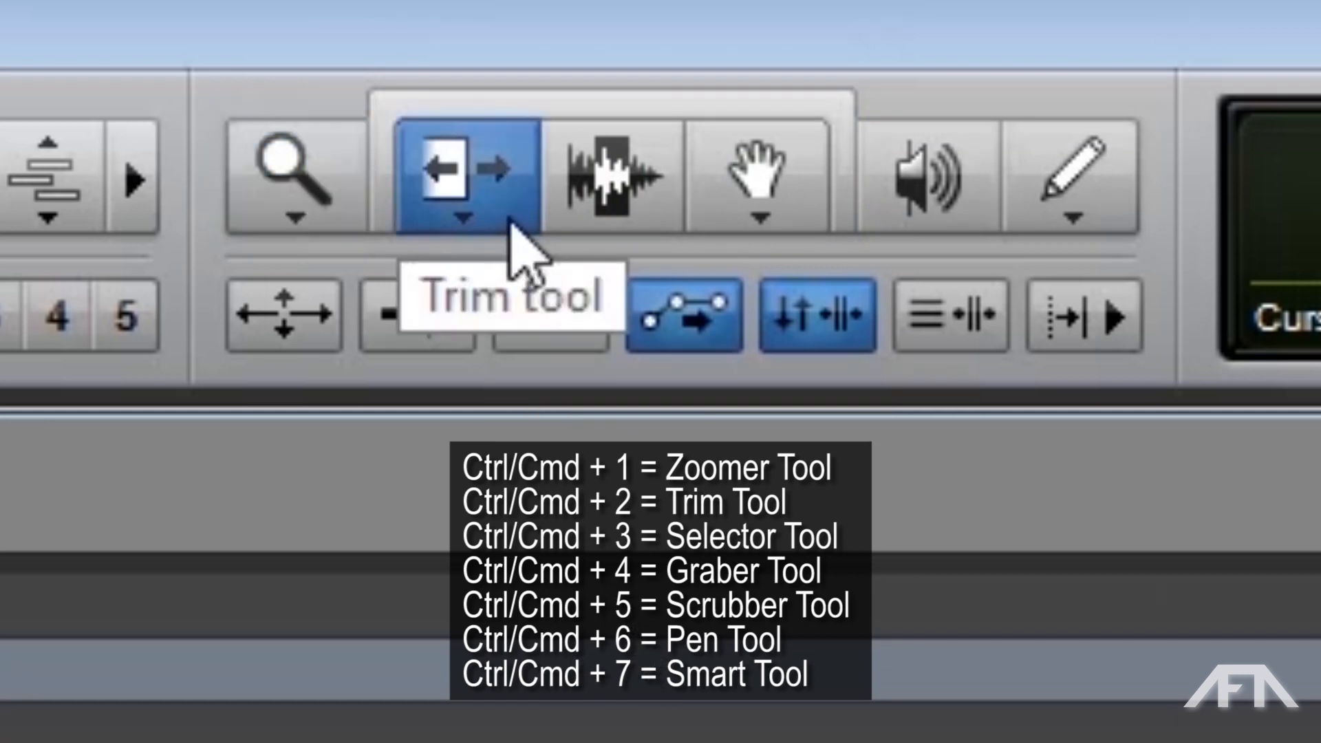
left_click(604, 222)
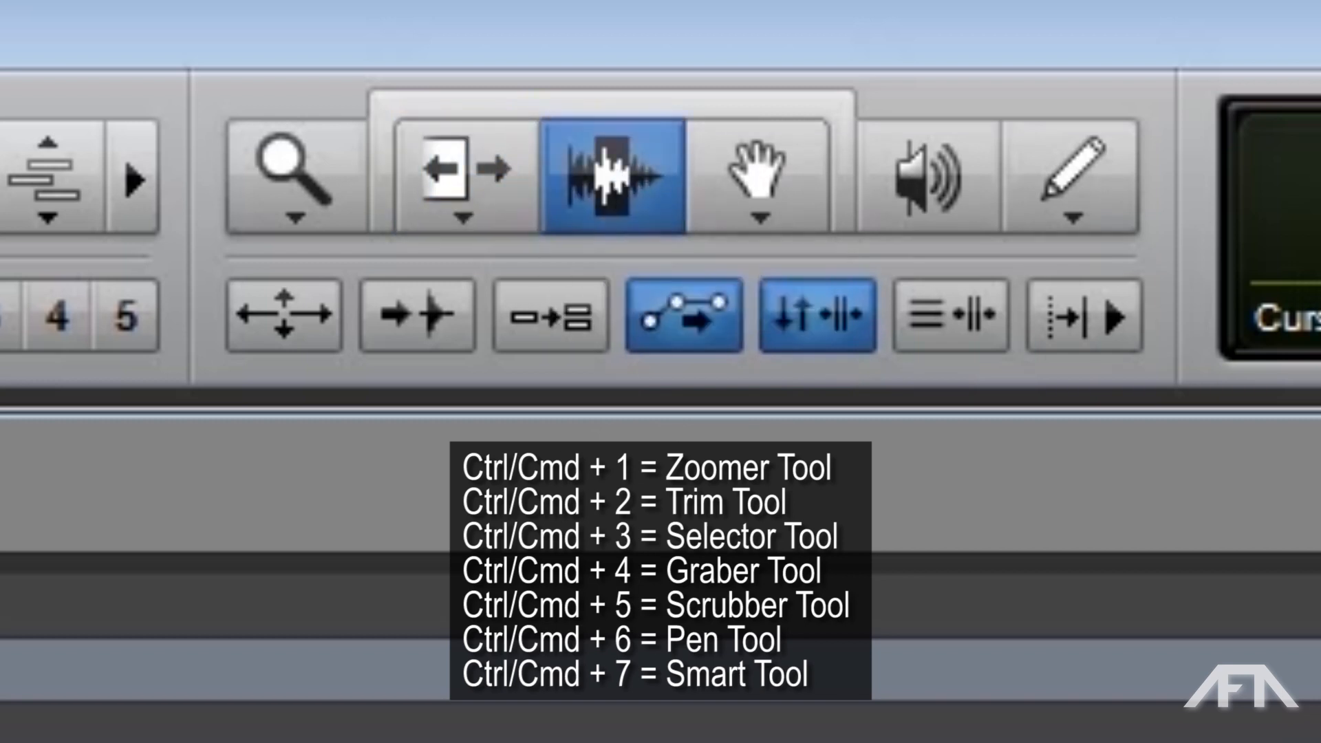
key("ctrl+4")
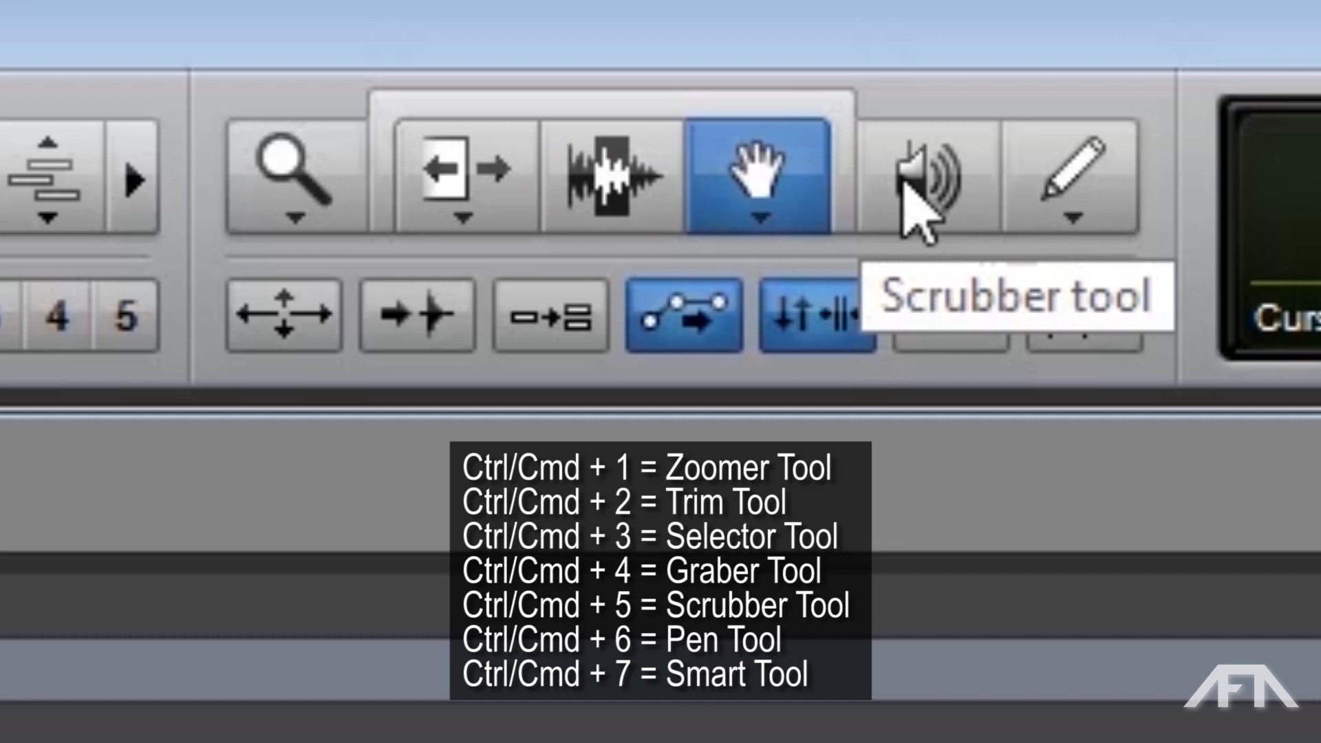
key("ctrl+5")
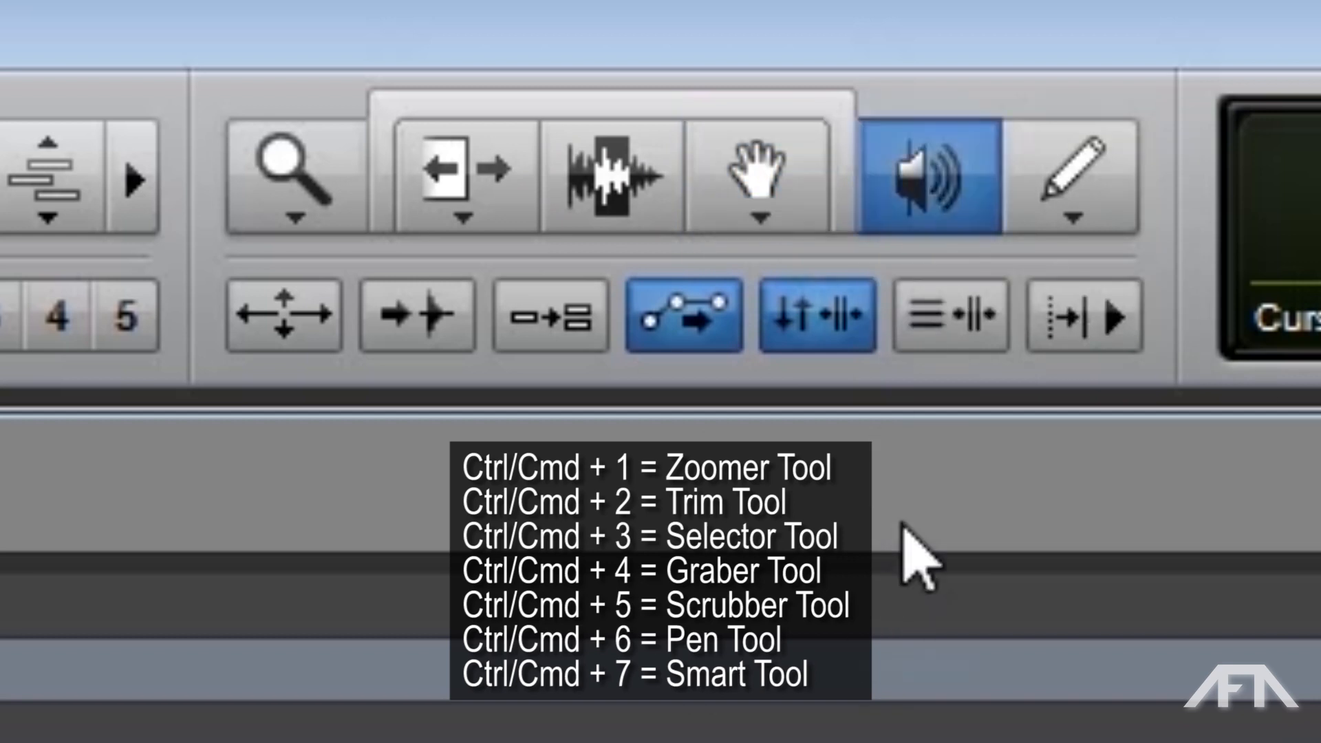
key("ctrl+6")
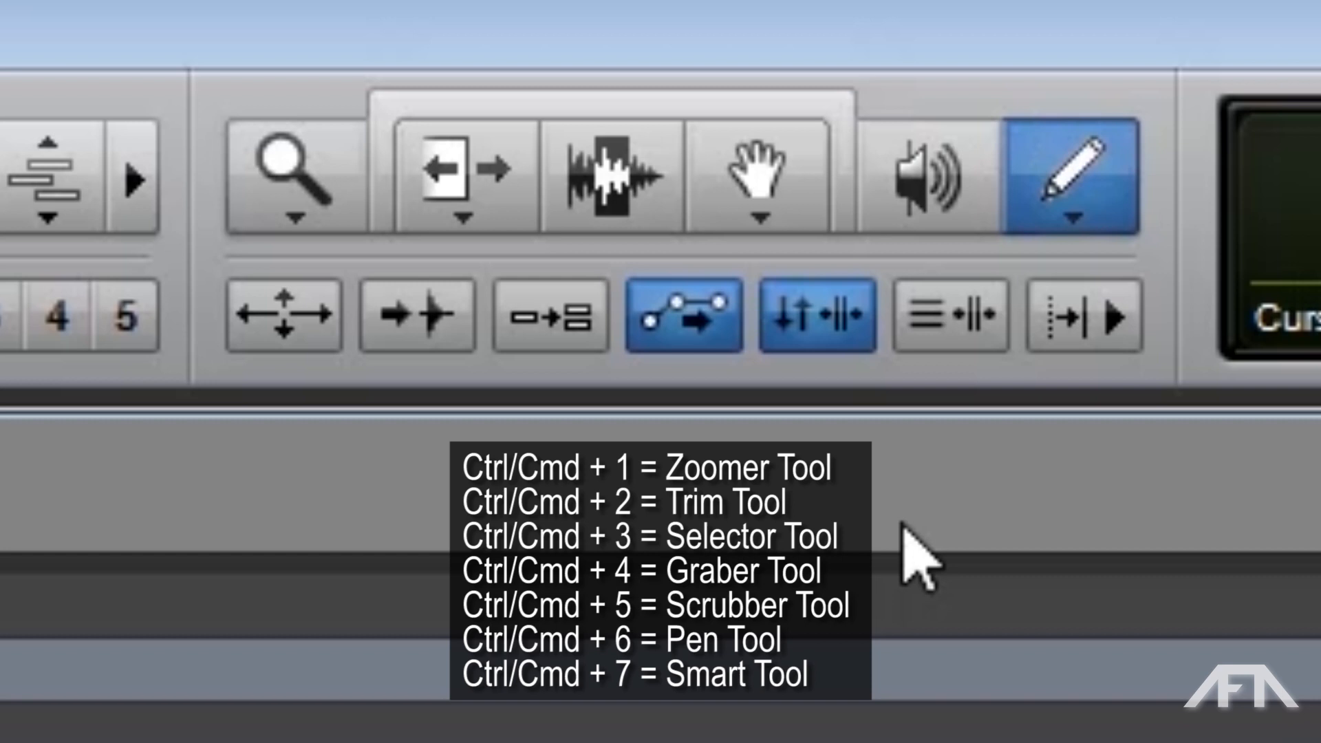
key("ctrl+7")
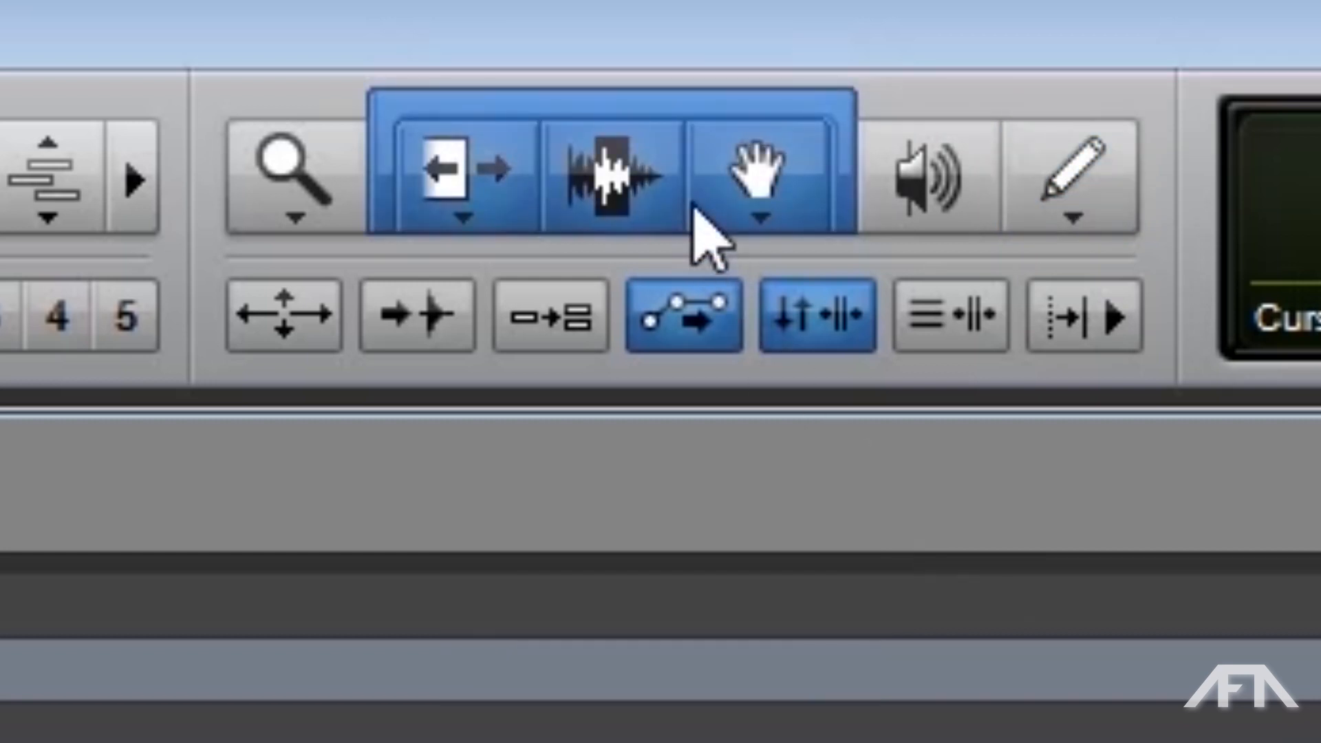